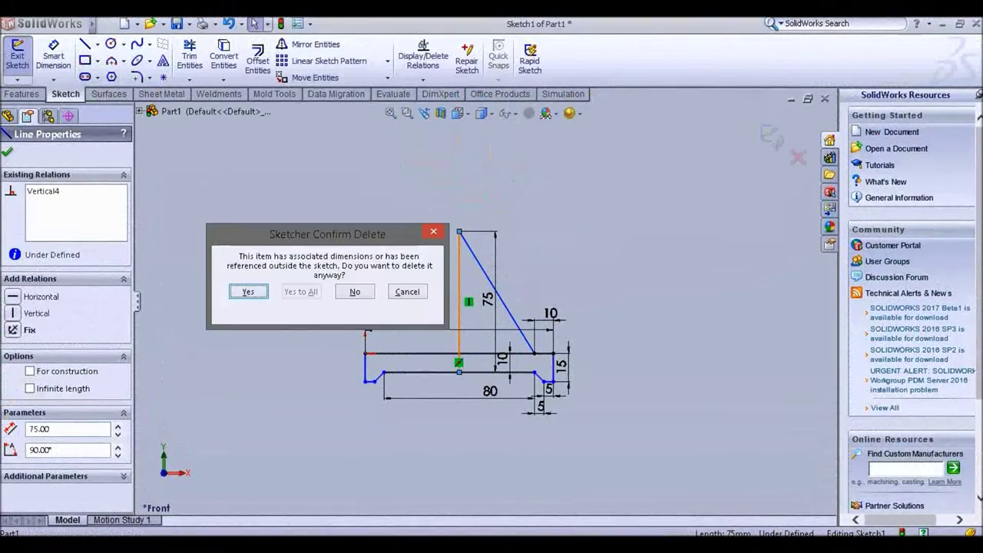
# Delete the vertical 75 mm line rising from the midpoint of the base's lower edge.
pyautogui.press('Return')
pyautogui.scroll(-2, 545, 341)
pyautogui.click(507, 356)
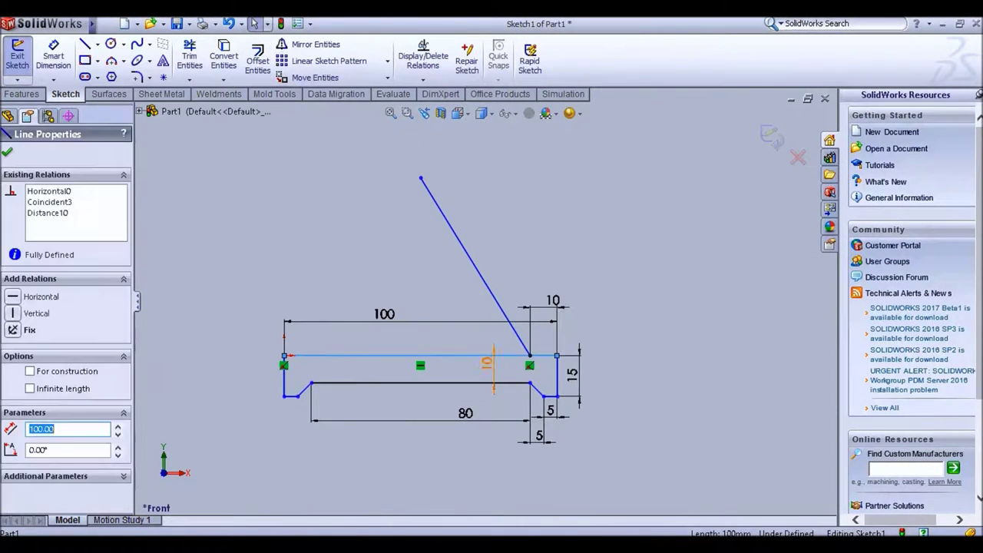
pyautogui.press('Escape')
pyautogui.moveTo(520, 274); pyautogui.dragTo(582, 355)
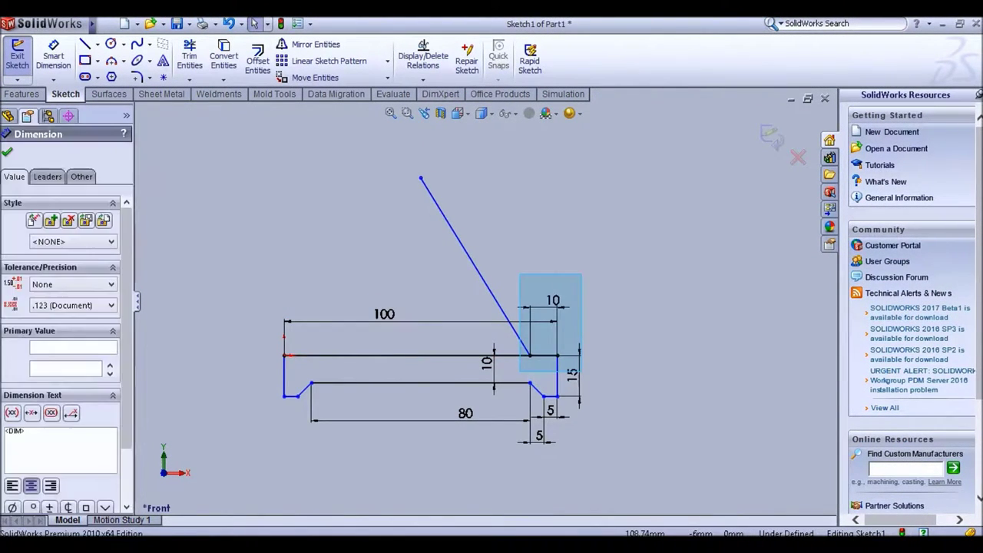
pyautogui.press('Escape')
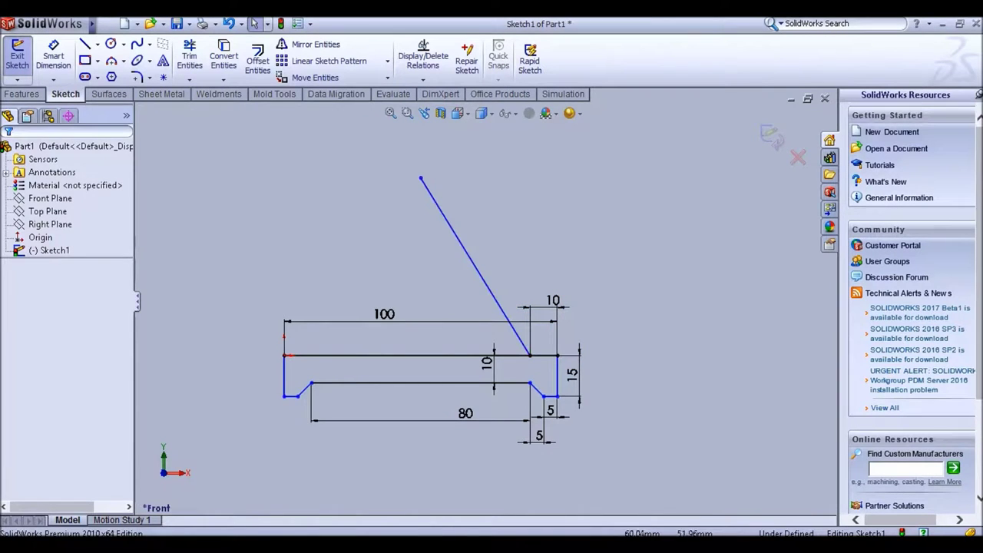
# Offset the slanted line 15 mm inward, towards the middle of the base.
pyautogui.click(258, 60)
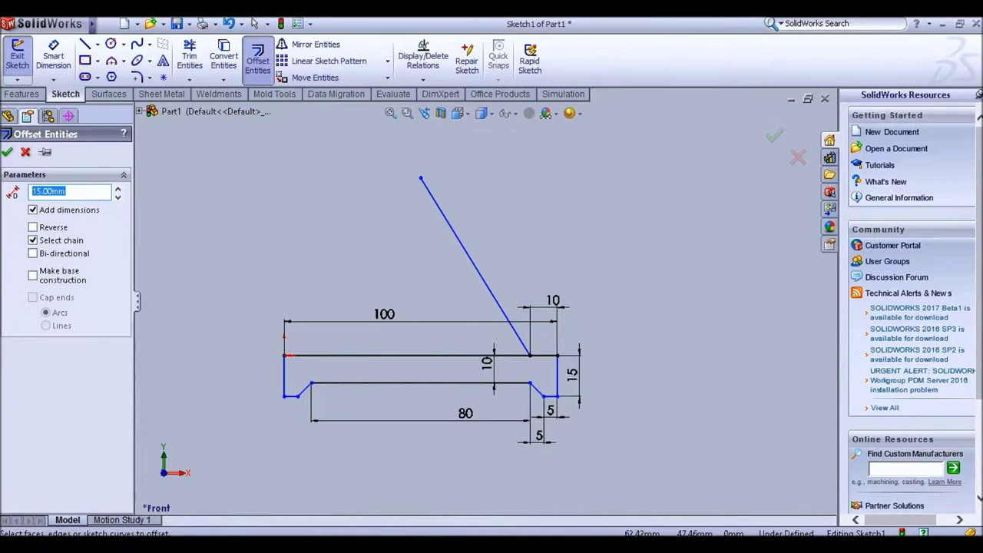
pyautogui.click(475, 265)
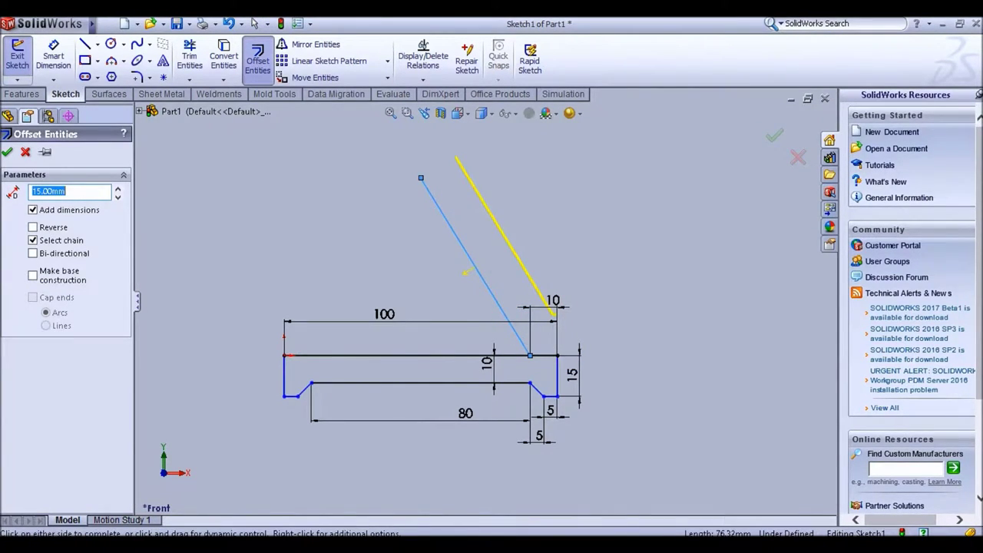
pyautogui.click(465, 270)
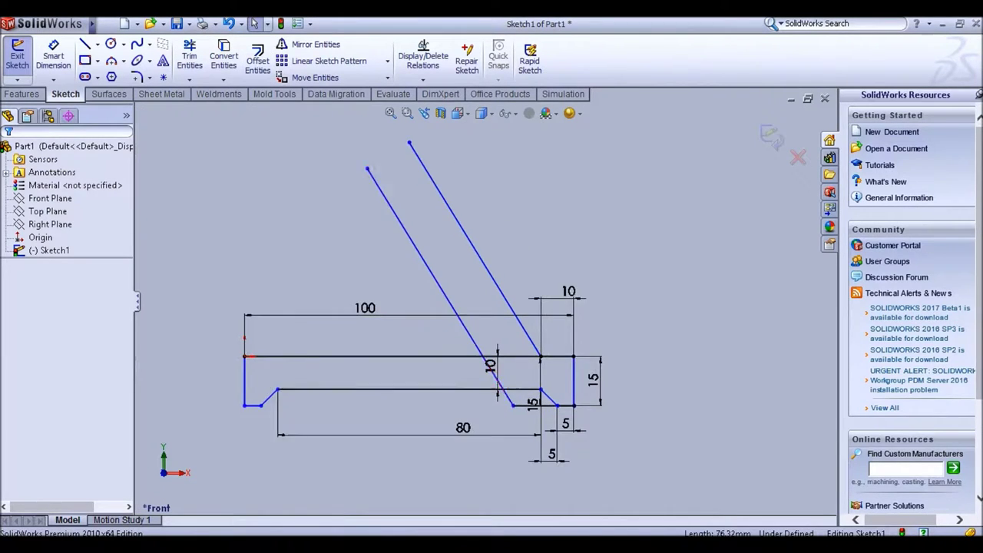
# Trim off the part of the offset line and its connecting edge that runs below the base's top edge.
pyautogui.click(189, 55)
pyautogui.scroll(-3, 505, 388)
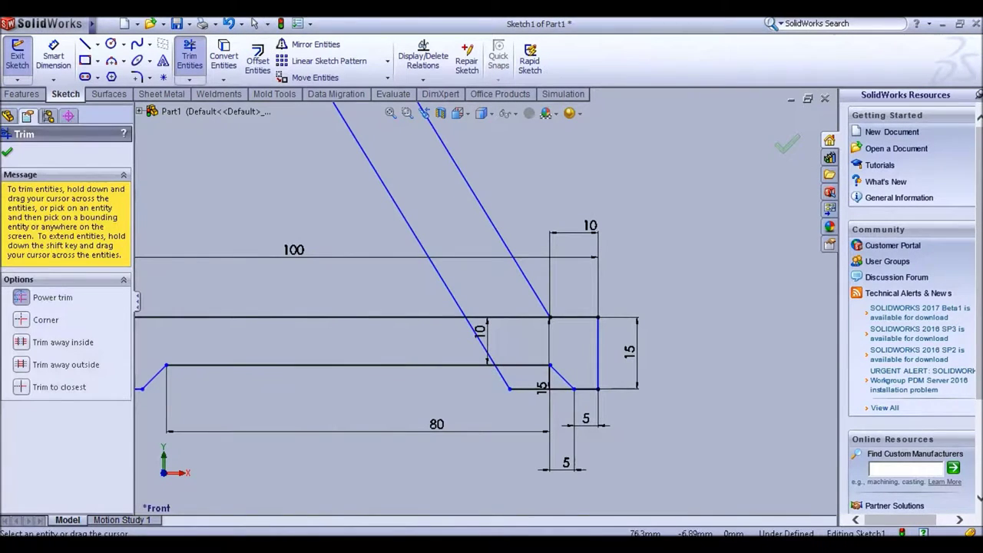
pyautogui.scroll(1, 488, 292)
pyautogui.scroll(2, 544, 338)
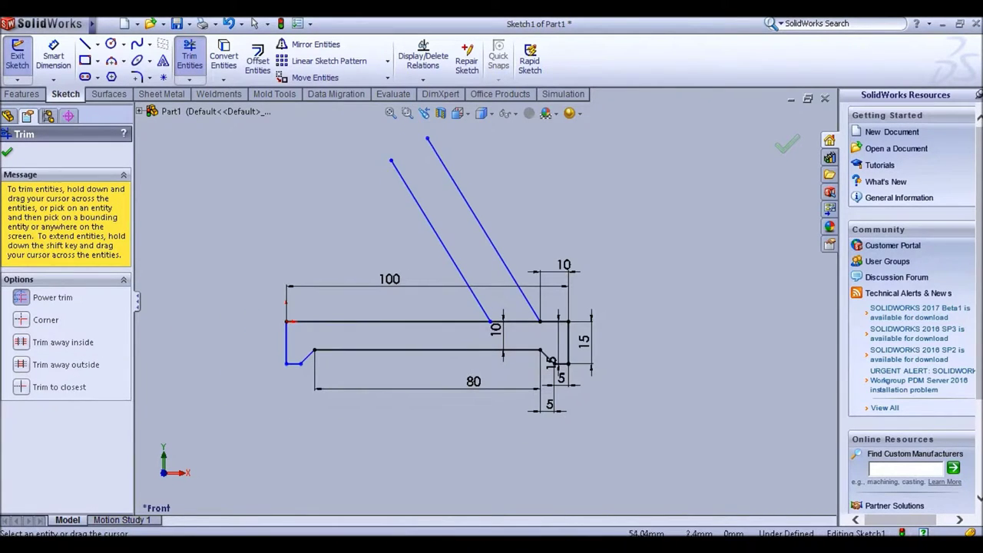
# Sketch a vertical line about 9.5 mm up from the inner slanted line's foot and a horizontal line about 20.5 mm inward across it.
pyautogui.click(85, 45)
pyautogui.scroll(-4, 480, 322)
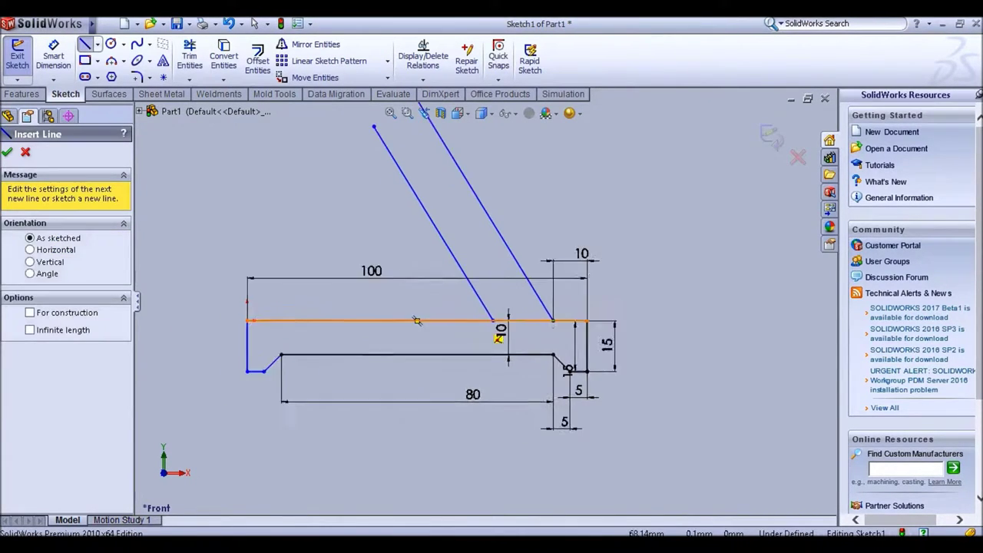
pyautogui.click(506, 317)
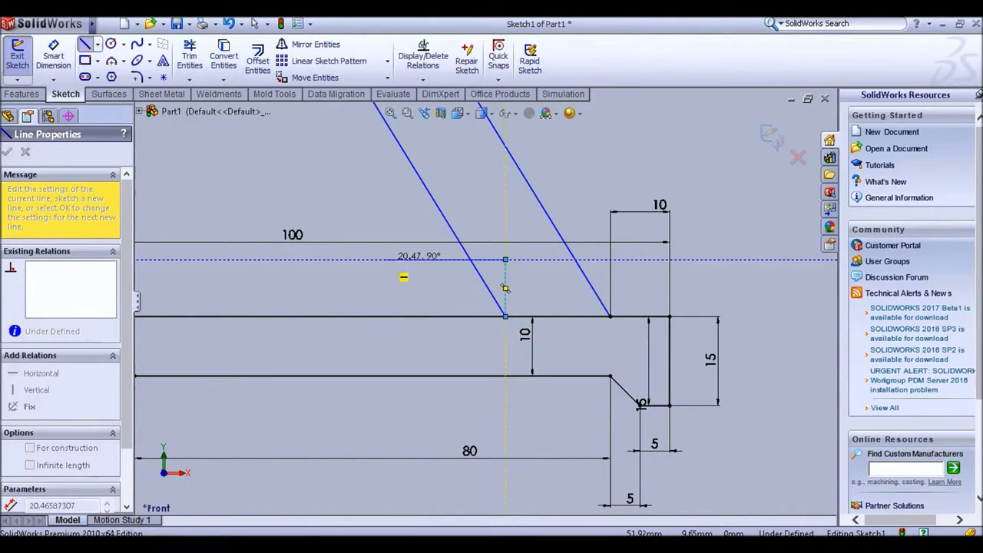
pyautogui.click(384, 260)
pyautogui.press('Escape')
# Dimension the short vertical line at the inner slanted line's foot as 10 mm.
pyautogui.click(53, 55)
pyautogui.click(506, 286)
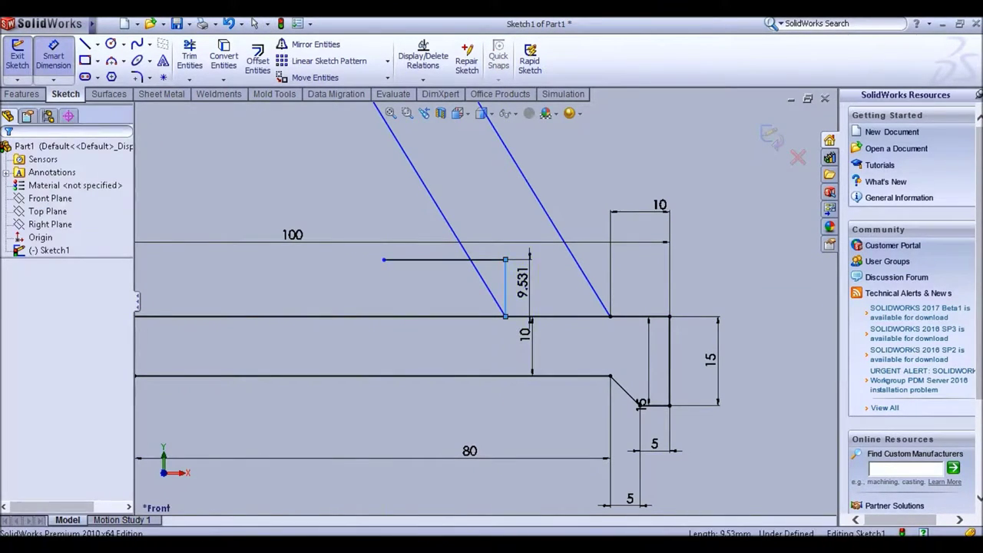
pyautogui.click(525, 282)
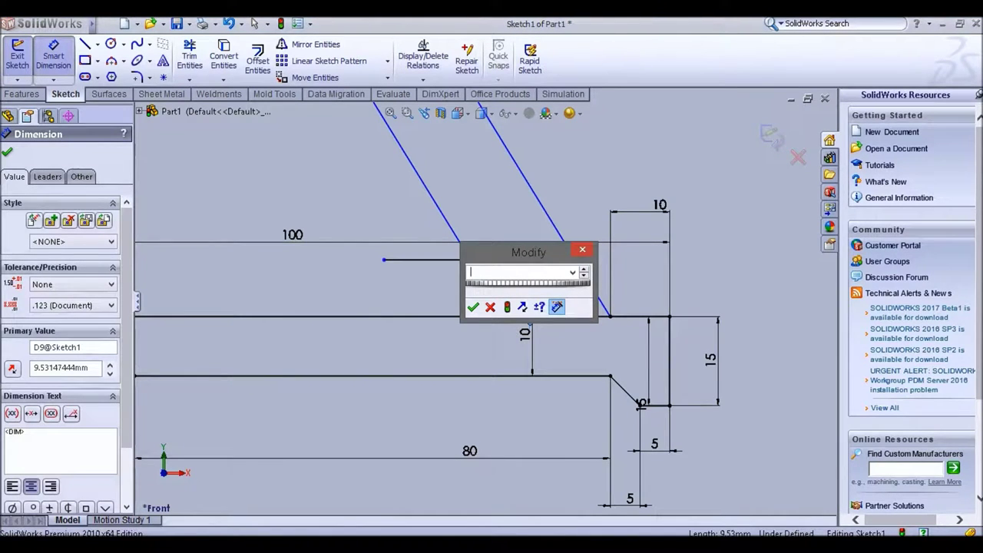
pyautogui.write('10')
pyautogui.press('Return')
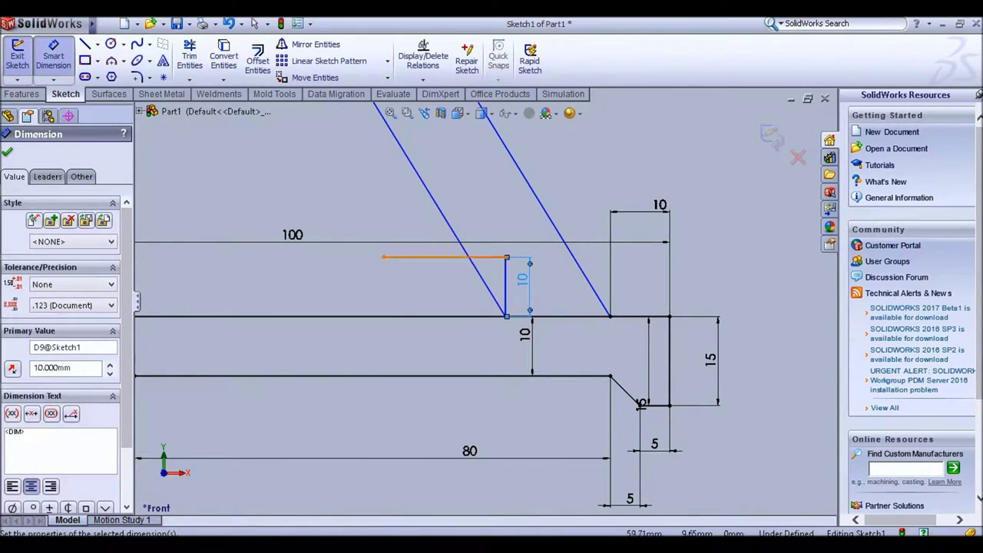
# Draw a line along the inner slanted line from its foot to the horizontal line, continuing down at a slope to the base's top edge.
pyautogui.click(85, 45)
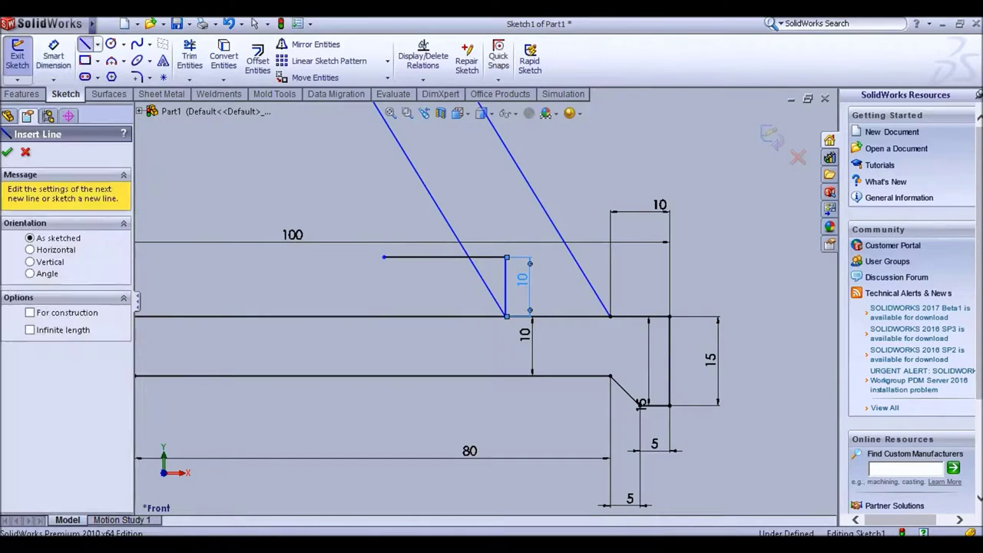
pyautogui.scroll(-3, 452, 253)
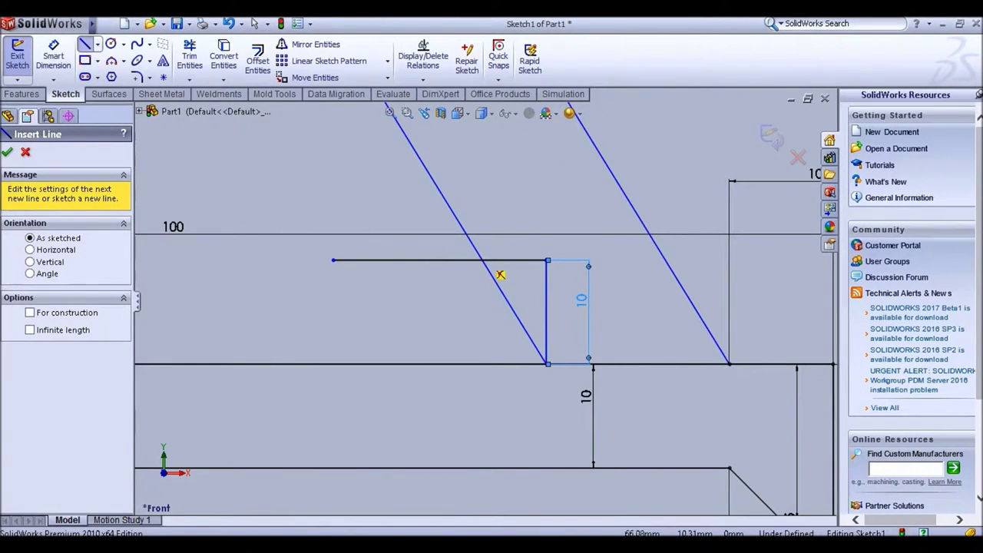
pyautogui.scroll(-5, 500, 275)
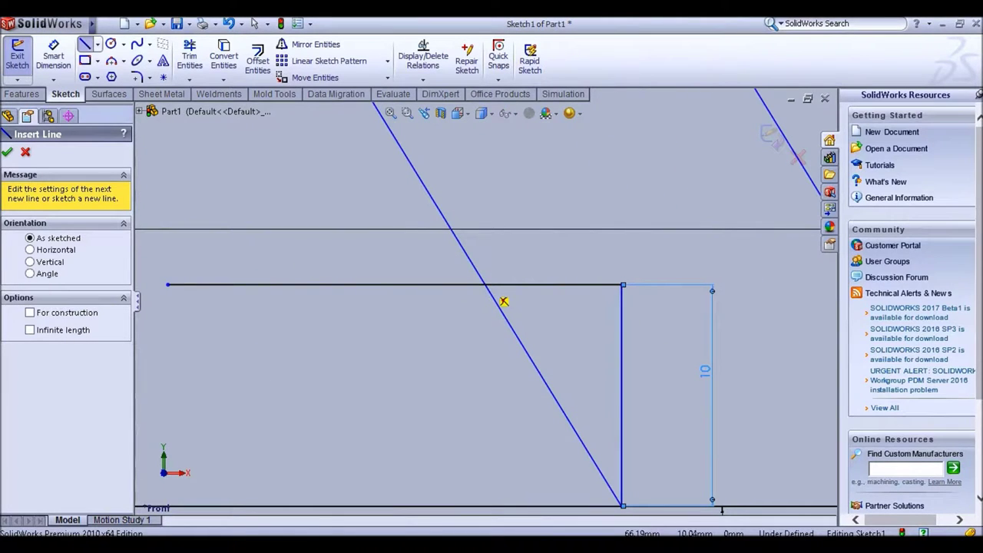
pyautogui.scroll(3, 499, 315)
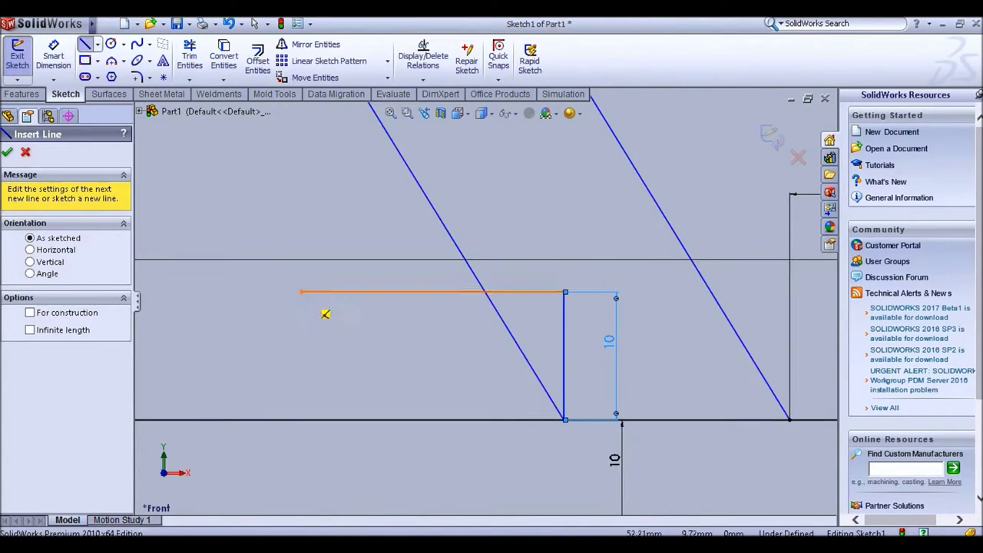
pyautogui.scroll(2, 486, 299)
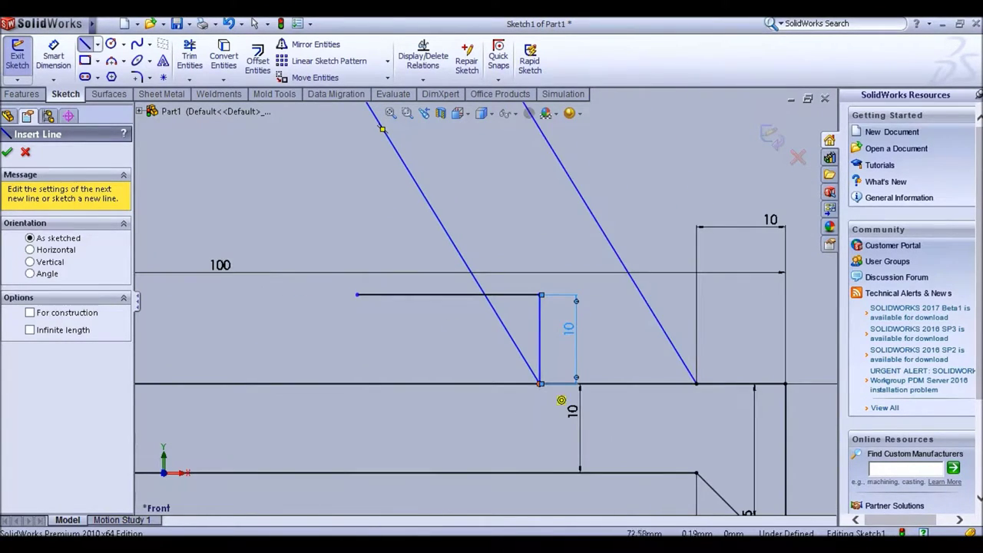
pyautogui.click(540, 382)
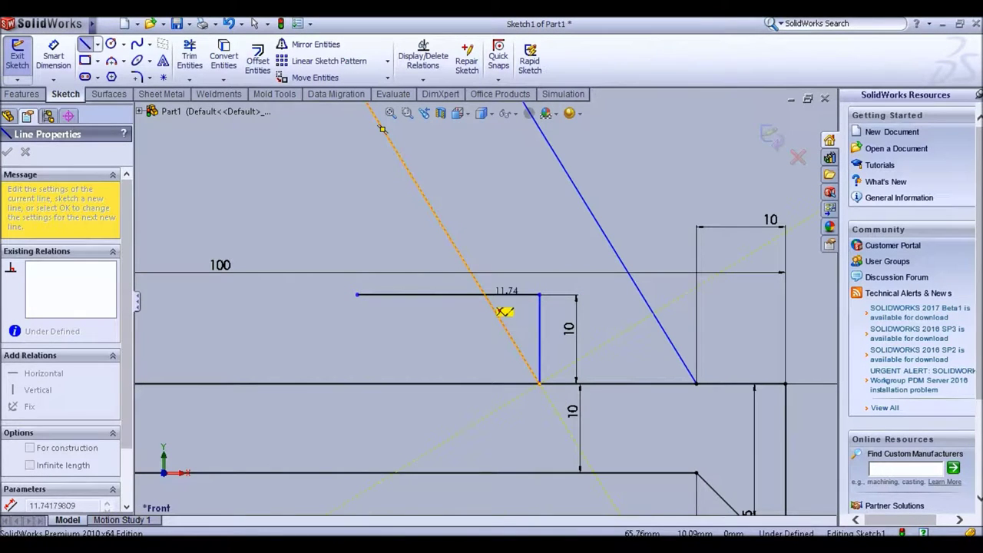
pyautogui.click(484, 294)
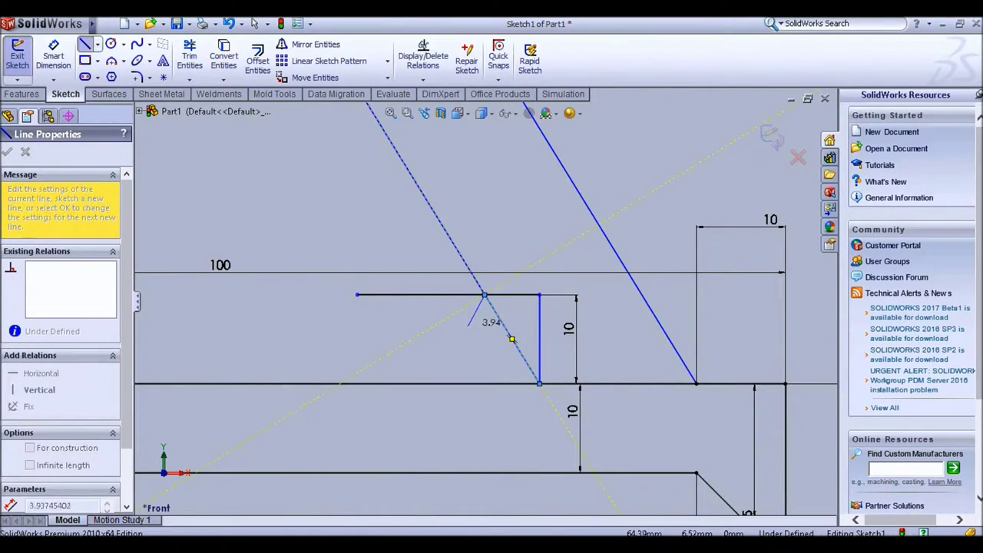
pyautogui.scroll(-4, 511, 339)
pyautogui.scroll(5, 469, 300)
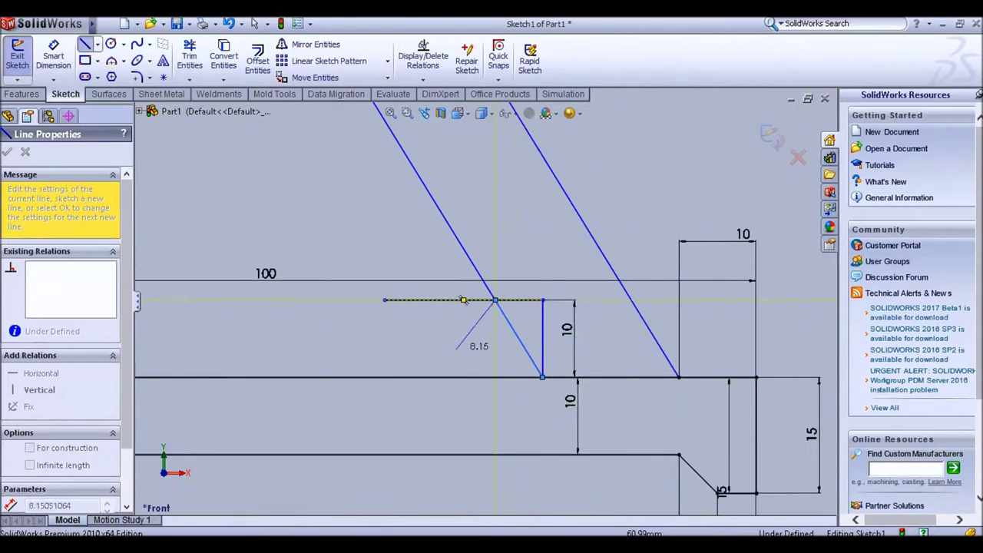
pyautogui.click(353, 377)
pyautogui.press('Escape')
pyautogui.press('Escape')
pyautogui.scroll(-1, 454, 332)
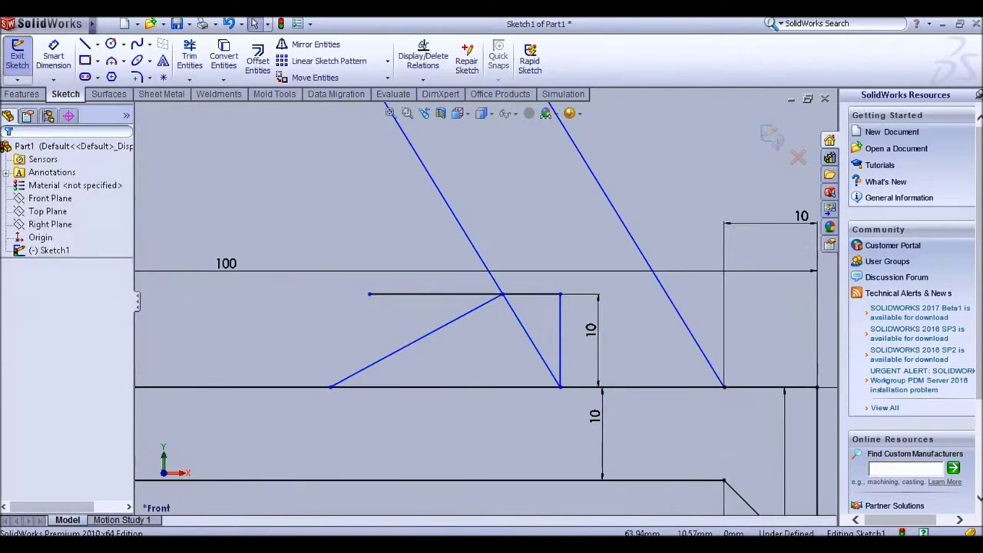
# Dimension the angle between the short horizontal line and the new sloped line as 25°.
pyautogui.click(53, 55)
pyautogui.click(454, 295)
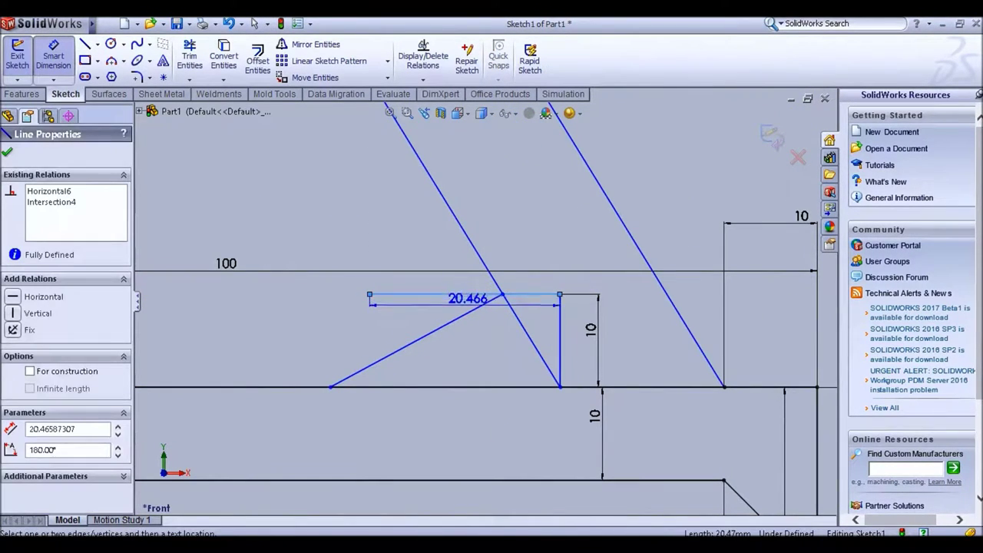
pyautogui.click(430, 333)
pyautogui.click(442, 315)
pyautogui.write('25')
pyautogui.press('Return')
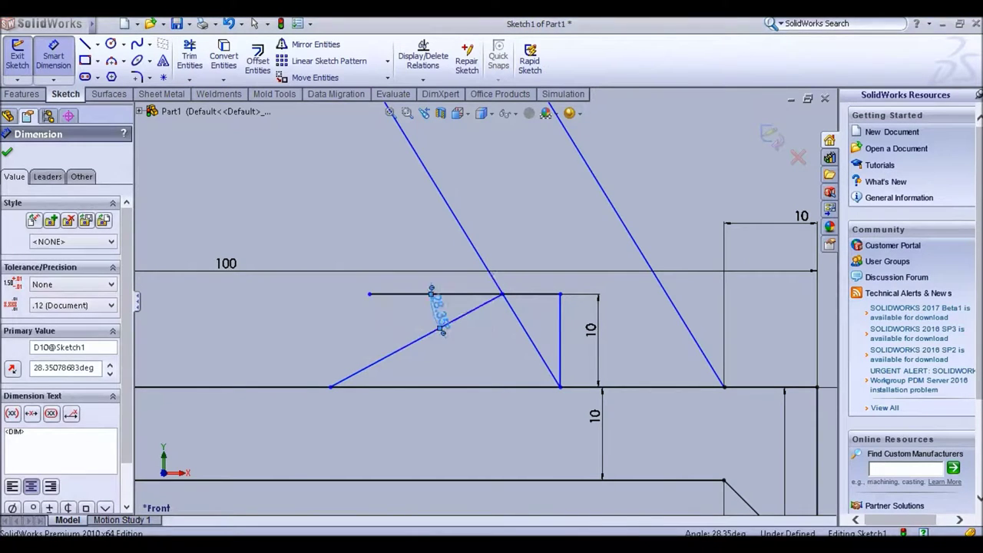
pyautogui.scroll(3, 356, 282)
pyautogui.scroll(-2, 356, 282)
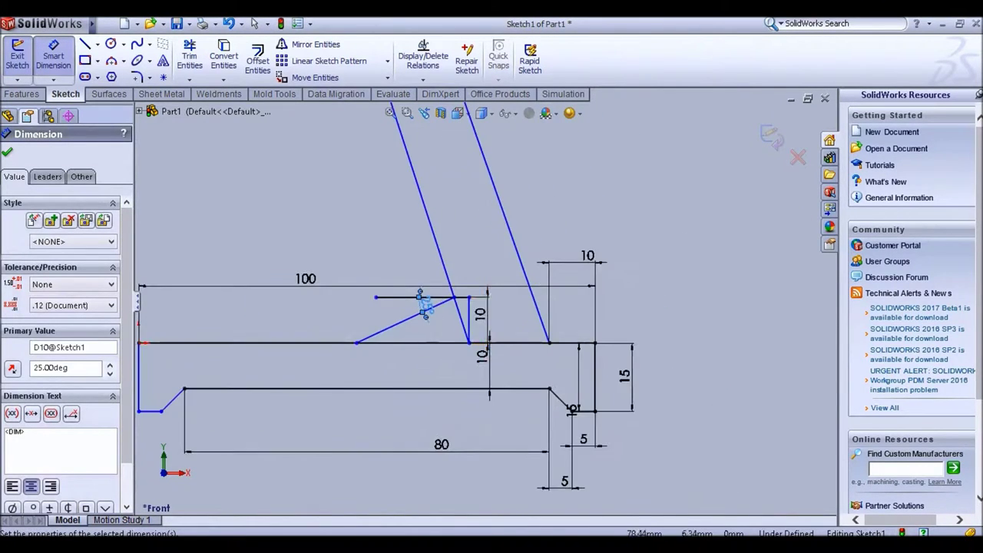
pyautogui.scroll(-3, 465, 301)
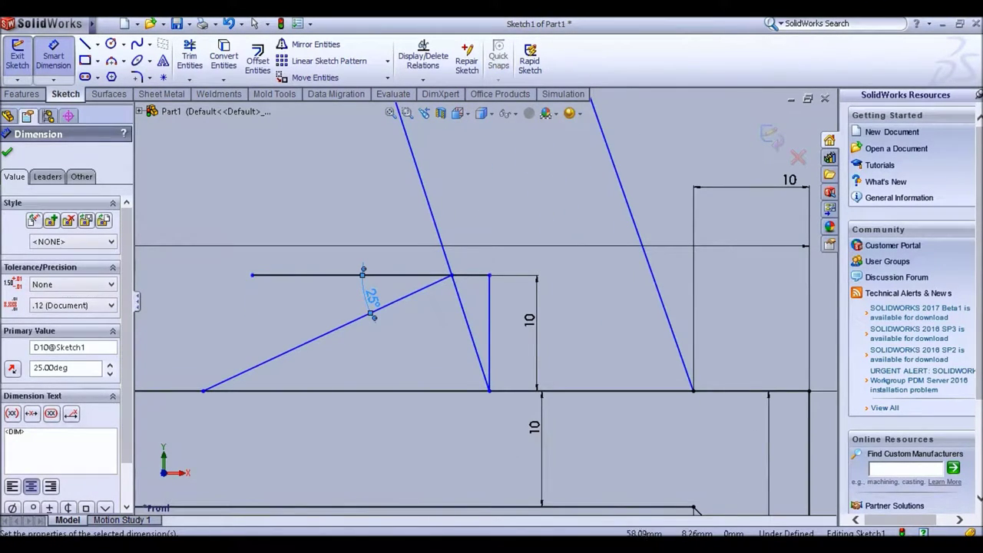
pyautogui.click(342, 327)
pyautogui.click(369, 391)
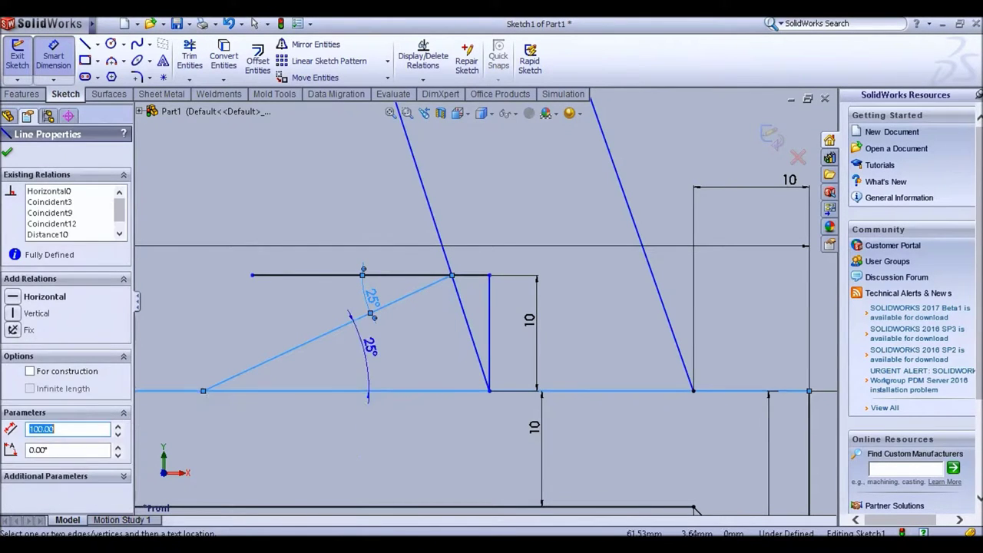
pyautogui.press('Escape')
# Trim away the short vertical and horizontal helper lines beside the foot of the inner slanted line.
pyautogui.scroll(3, 404, 333)
pyautogui.click(189, 57)
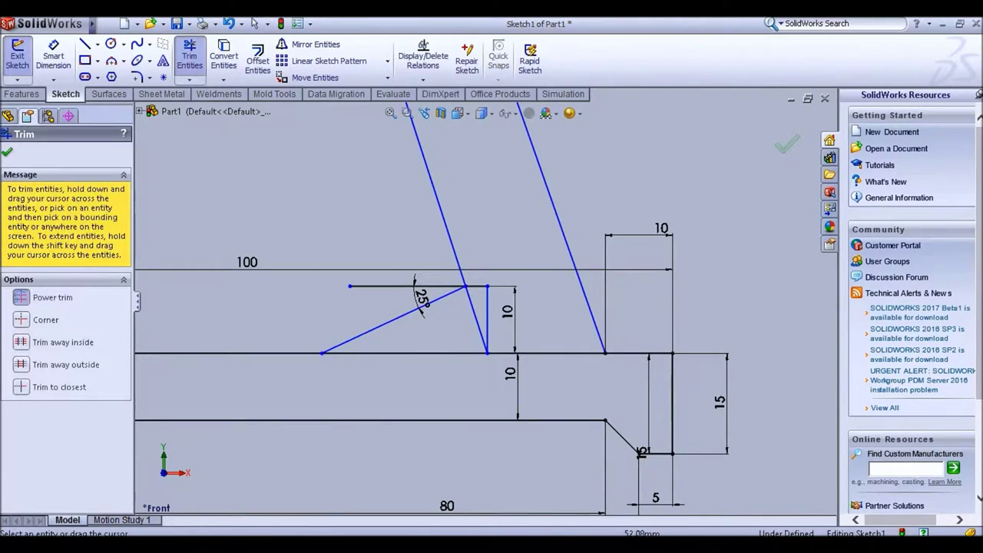
pyautogui.scroll(-3, 332, 161)
pyautogui.moveTo(605, 401); pyautogui.dragTo(582, 367)
pyautogui.moveTo(435, 390); pyautogui.dragTo(430, 363)
pyautogui.scroll(5, 428, 278)
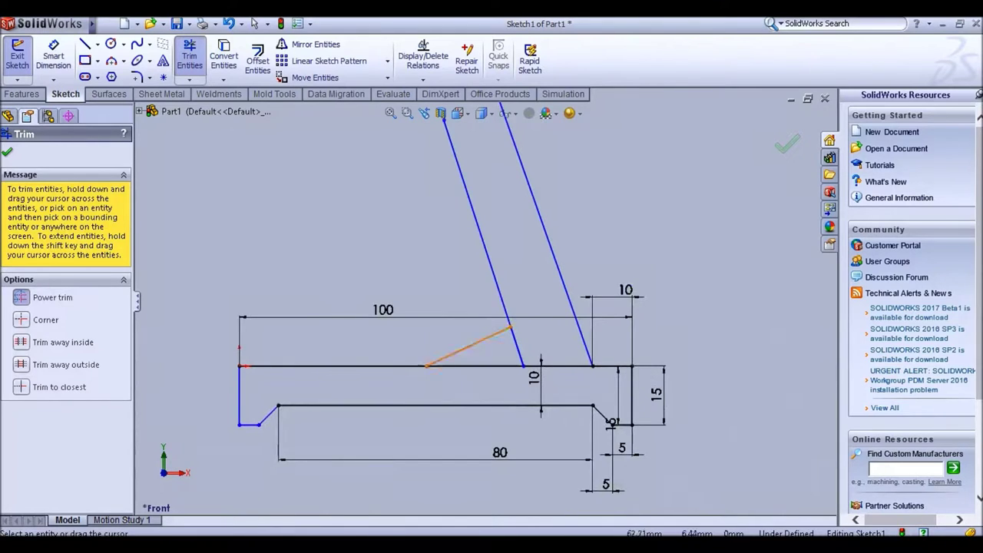
# Trim the inner slanted line's segment between the top of the 25° sloped line and the base's top edge.
pyautogui.scroll(-1, 486, 342)
pyautogui.scroll(7, 488, 338)
pyautogui.scroll(-8, 492, 323)
pyautogui.moveTo(487, 326); pyautogui.dragTo(468, 344)
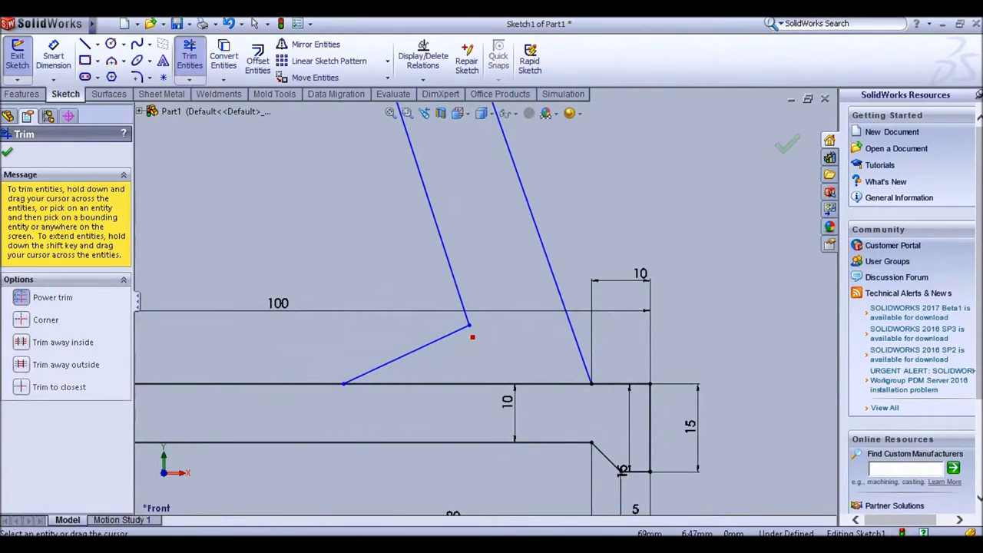
pyautogui.scroll(3, 472, 336)
pyautogui.press('Escape')
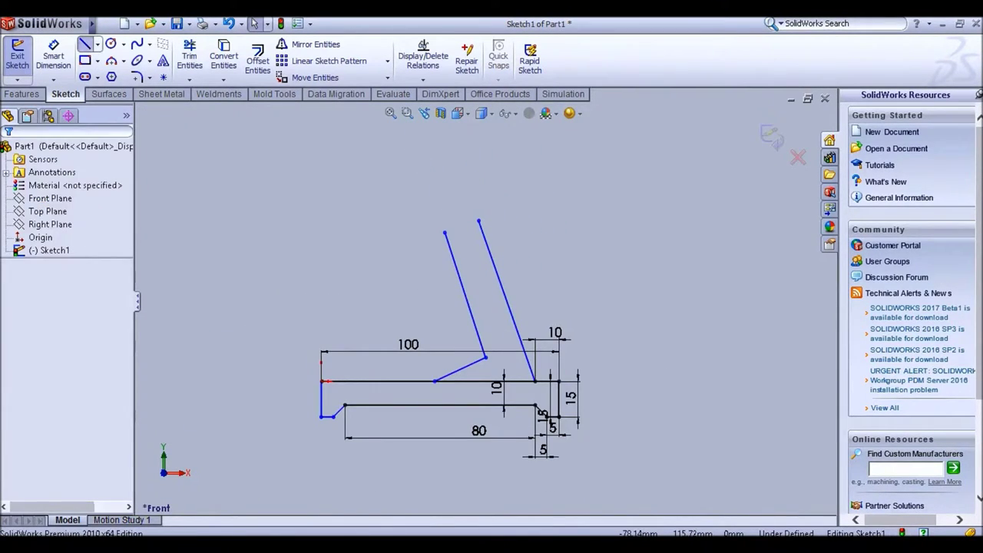
pyautogui.click(84, 44)
pyautogui.click(445, 232)
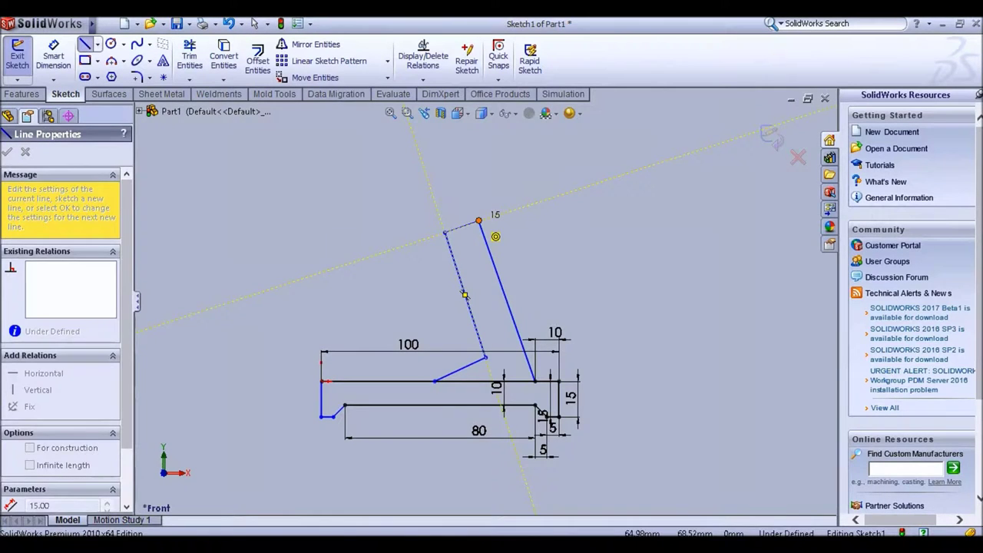
pyautogui.press('Escape')
# Draw a vertical line about 101 mm long upward from the midpoint of the base's lower edge.
pyautogui.click(84, 44)
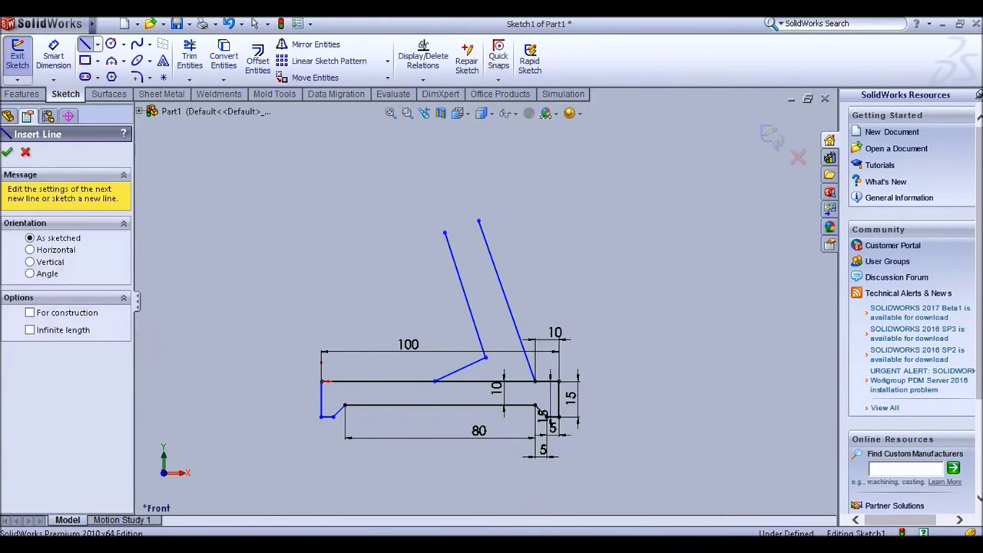
pyautogui.click(440, 405)
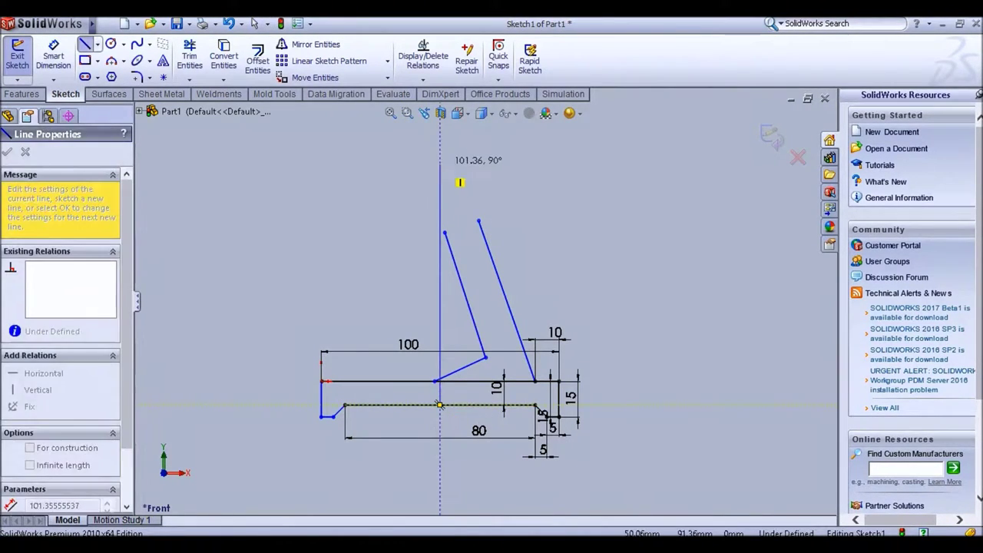
pyautogui.click(440, 164)
pyautogui.press('Escape')
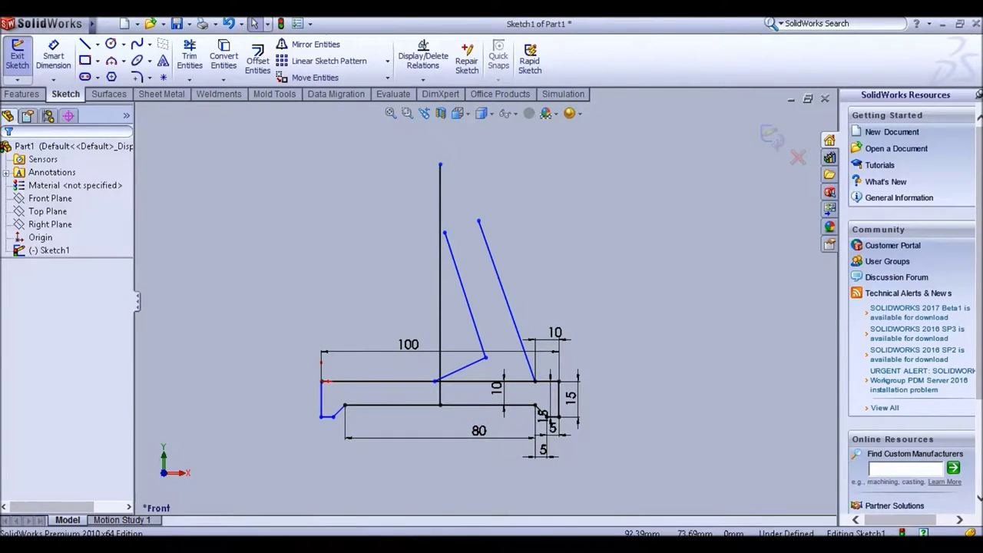
# Dimension the vertical line's length as 75 mm.
pyautogui.scroll(-2, 478, 179)
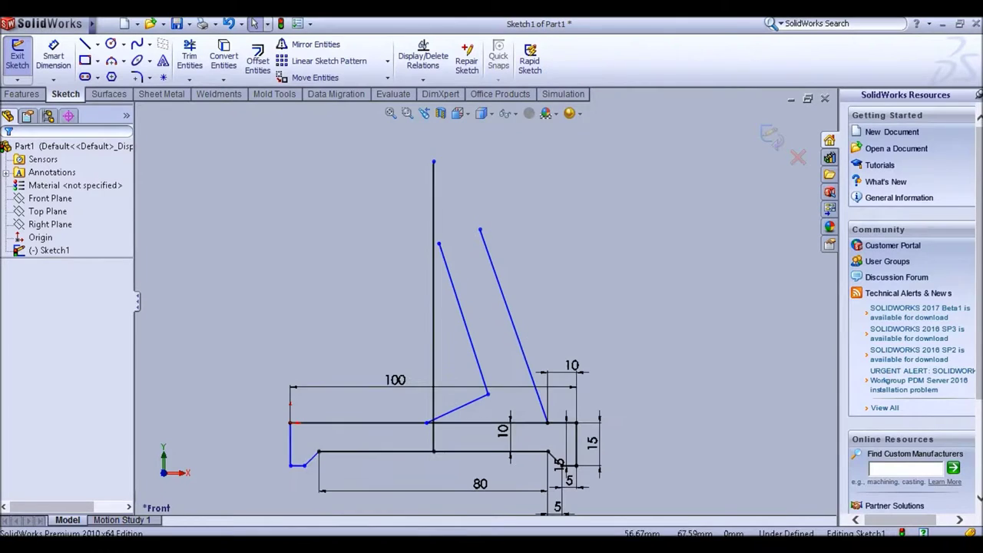
pyautogui.click(53, 58)
pyautogui.click(434, 189)
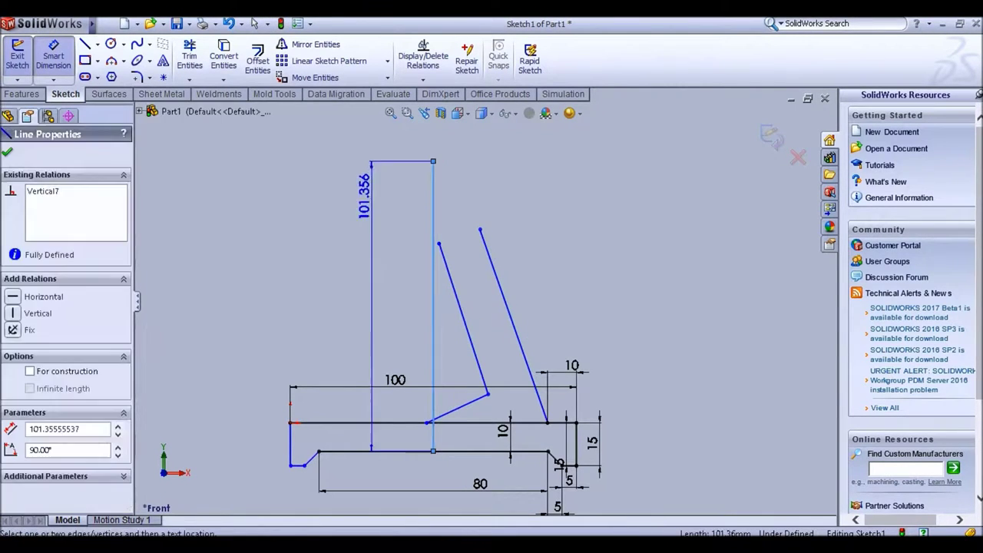
pyautogui.click(355, 266)
pyautogui.write('75')
pyautogui.press('Return')
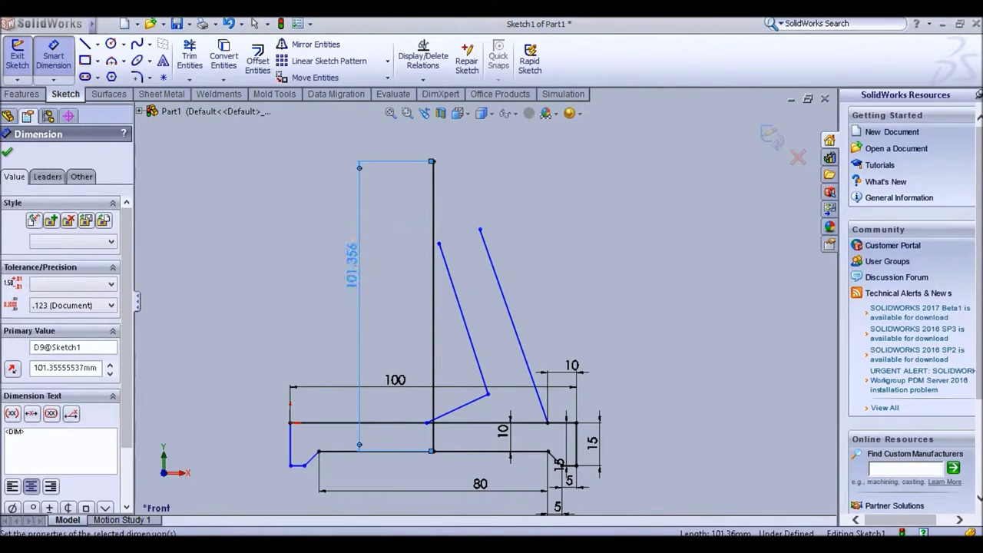
# Draw a horizontal line from the vertical line's top endpoint across and past the outer slanted line.
pyautogui.click(86, 44)
pyautogui.scroll(-2, 491, 225)
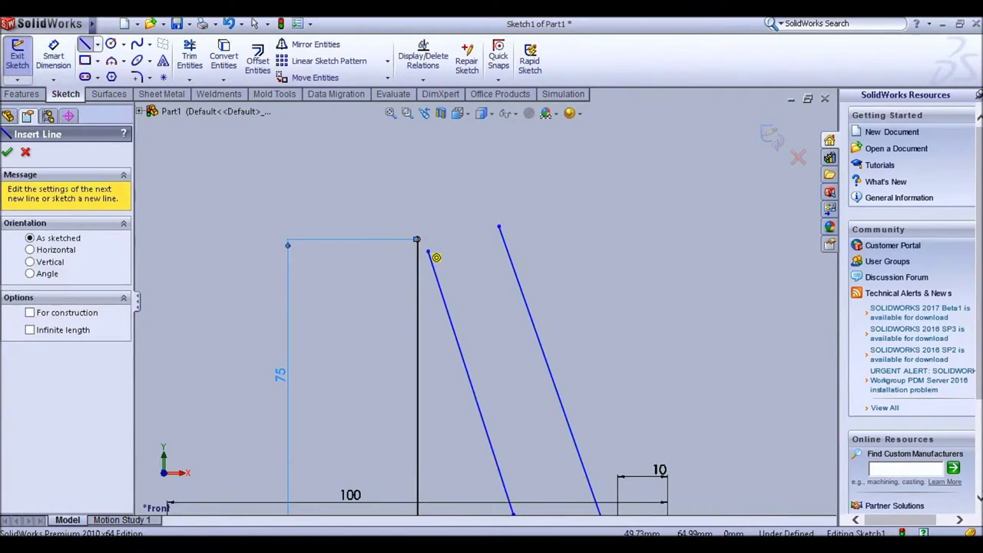
pyautogui.click(418, 240)
pyautogui.click(652, 239)
pyautogui.press('Escape')
# Trim the horizontal line's overhang beyond the outer slanted line and that slanted line's tip above the horizontal line.
pyautogui.click(190, 56)
pyautogui.moveTo(576, 230); pyautogui.dragTo(596, 249)
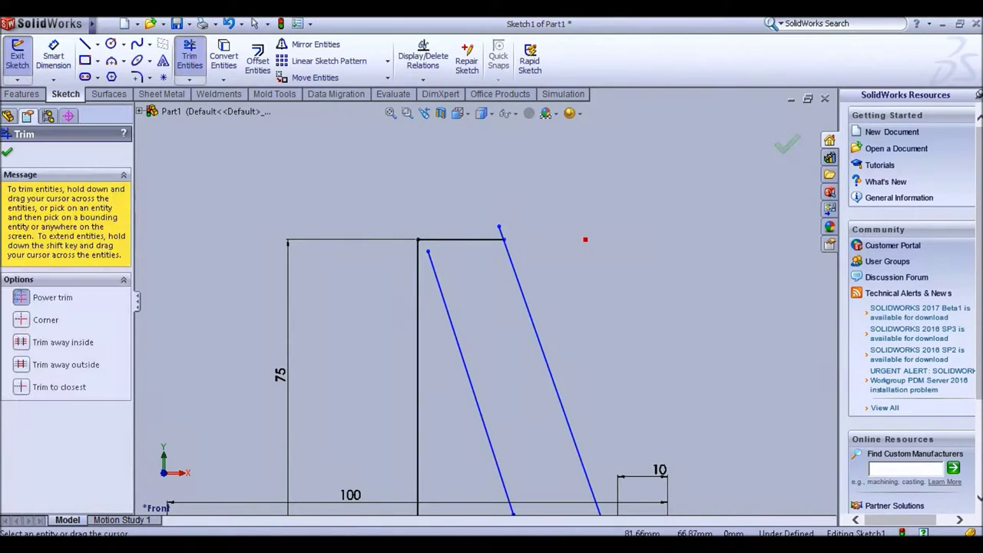
pyautogui.click(500, 231)
pyautogui.scroll(1, 449, 232)
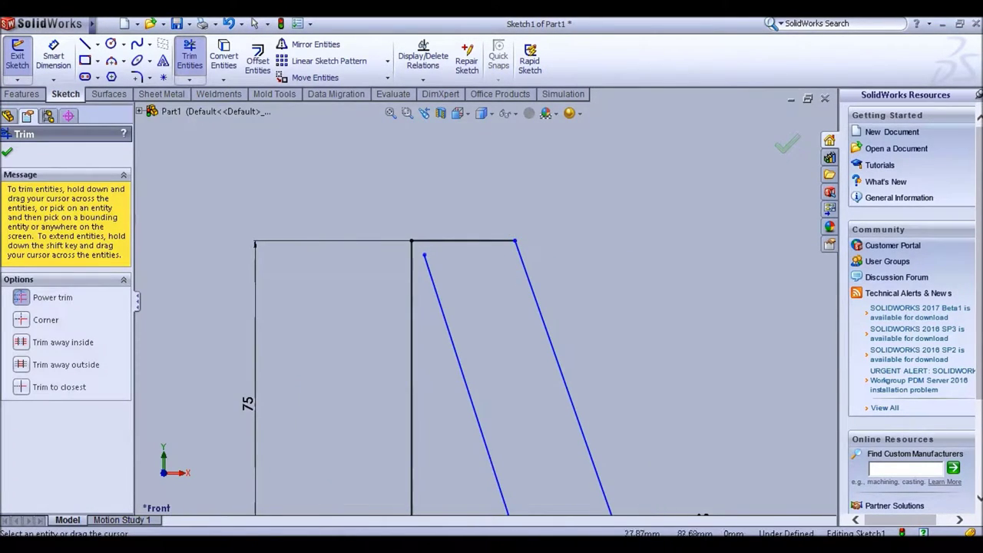
# Extend the inner slanted line up to the horizontal top line with Extend Entities.
pyautogui.click(190, 58)
pyautogui.click(223, 79)
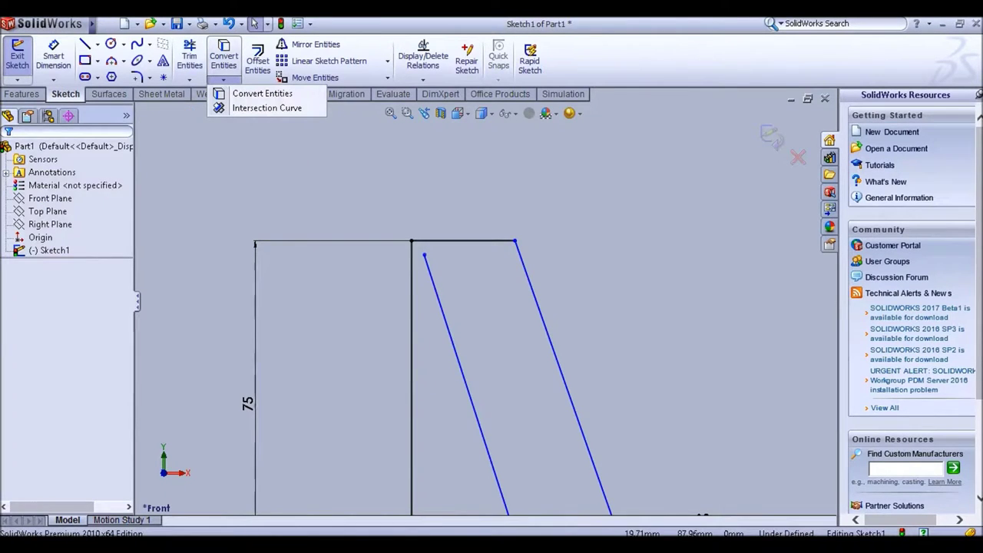
pyautogui.click(190, 80)
pyautogui.click(228, 107)
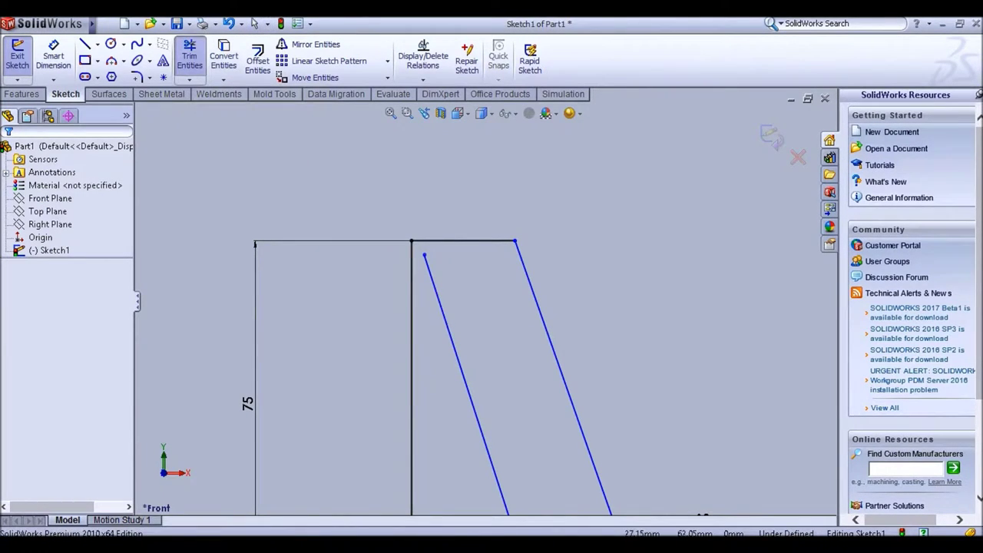
pyautogui.click(444, 314)
pyautogui.click(190, 57)
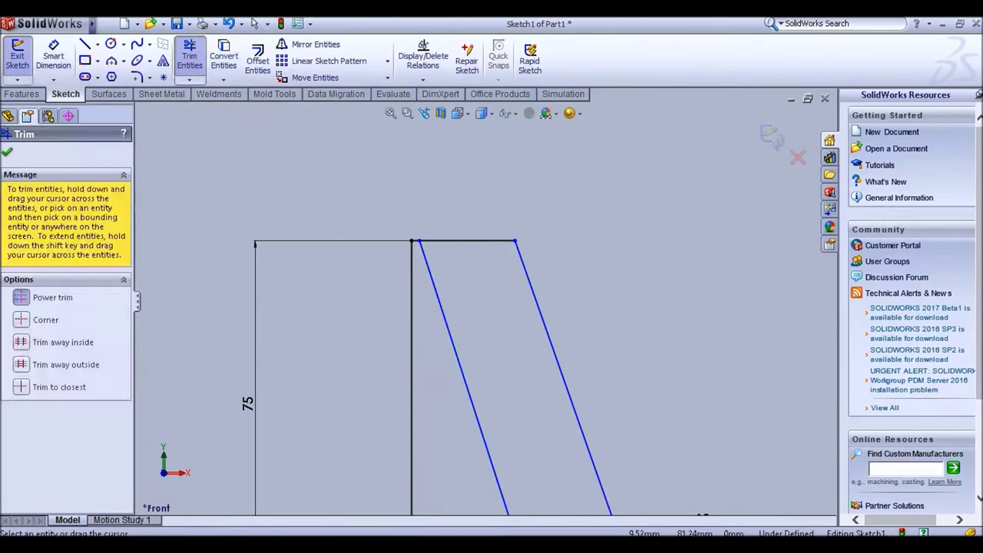
# Trim the vertical line above the 25° sloped line and the short horizontal piece joining it to the inner slanted line.
pyautogui.scroll(-2, 341, 190)
pyautogui.scroll(2, 473, 280)
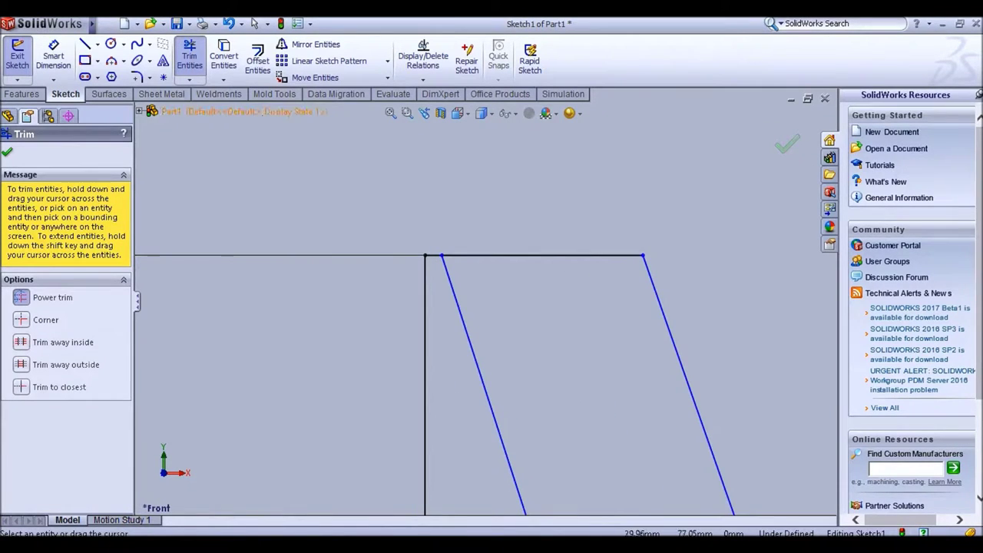
pyautogui.scroll(-5, 486, 301)
pyautogui.scroll(6, 461, 284)
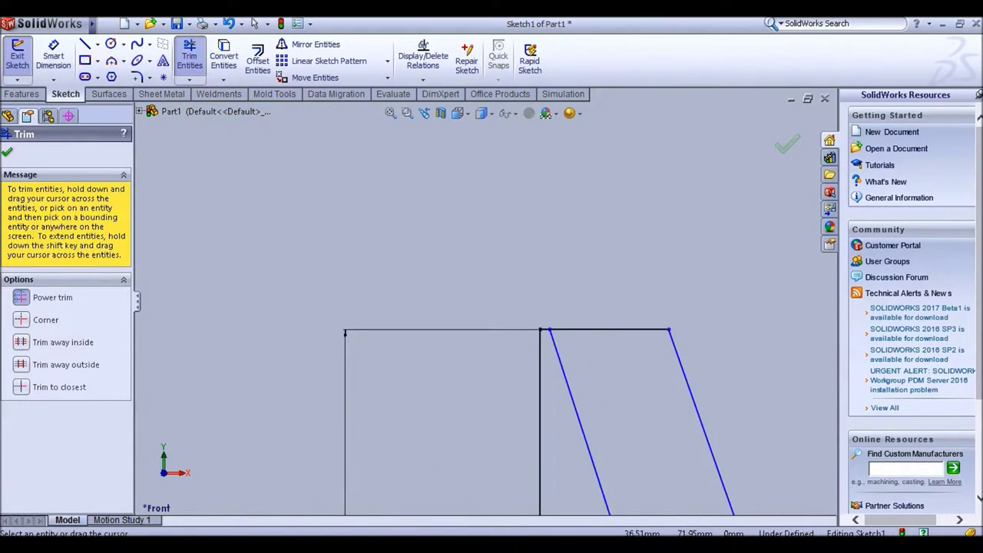
pyautogui.scroll(-8, 565, 108)
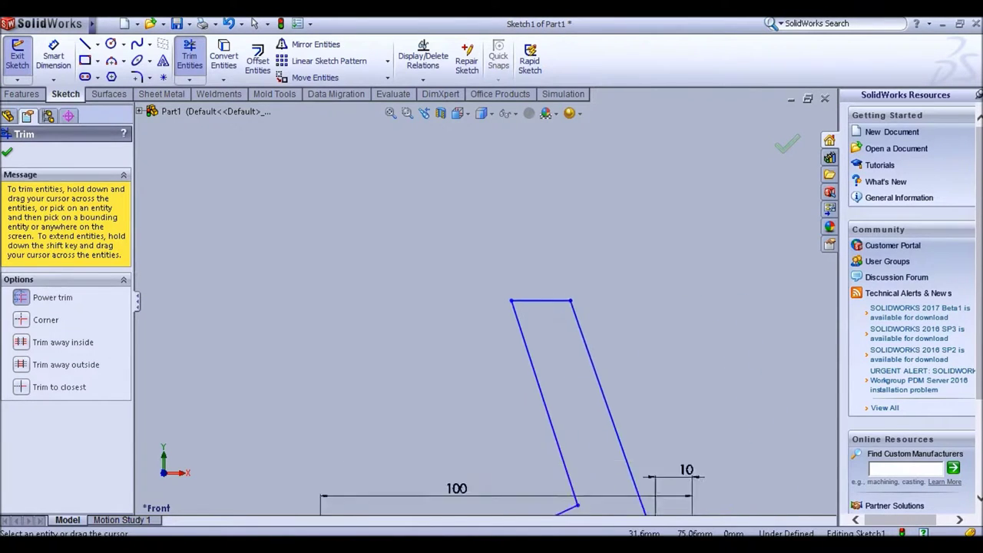
pyautogui.scroll(-4, 461, 199)
pyautogui.scroll(1, 458, 198)
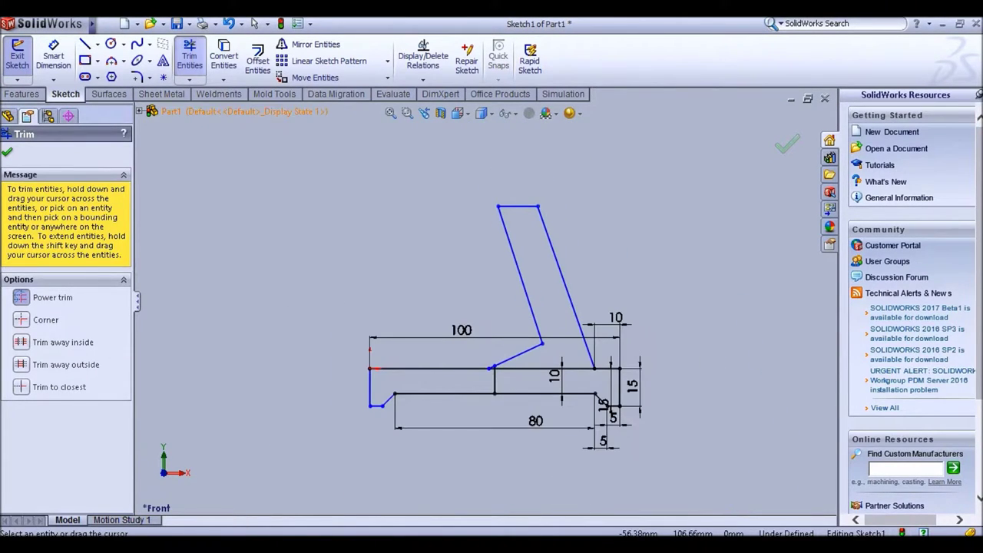
pyautogui.click(190, 59)
pyautogui.click(18, 58)
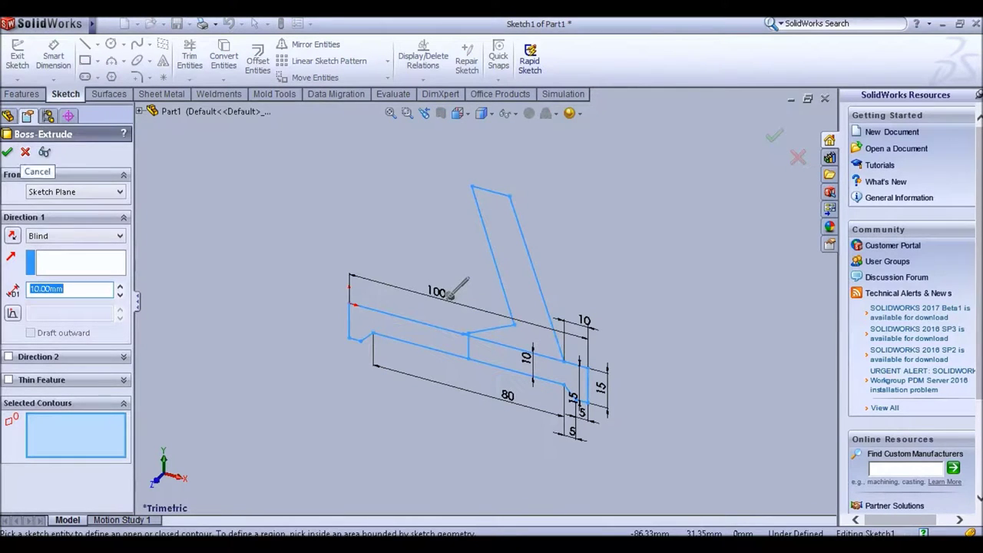
pyautogui.click(26, 152)
# Exit the sketch and try revolving the arm region 360° about the outer slanted line.
pyautogui.click(17, 56)
pyautogui.click(66, 62)
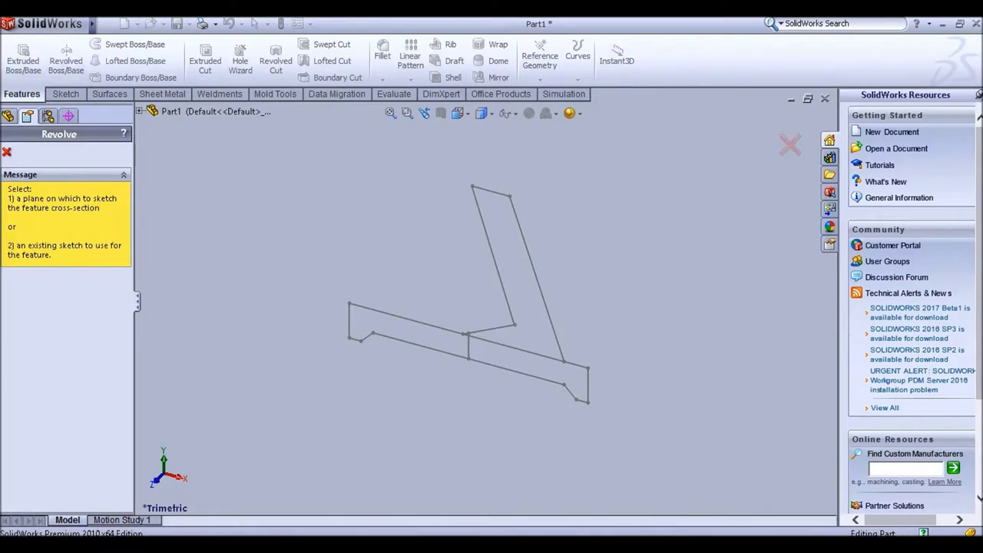
pyautogui.click(538, 280)
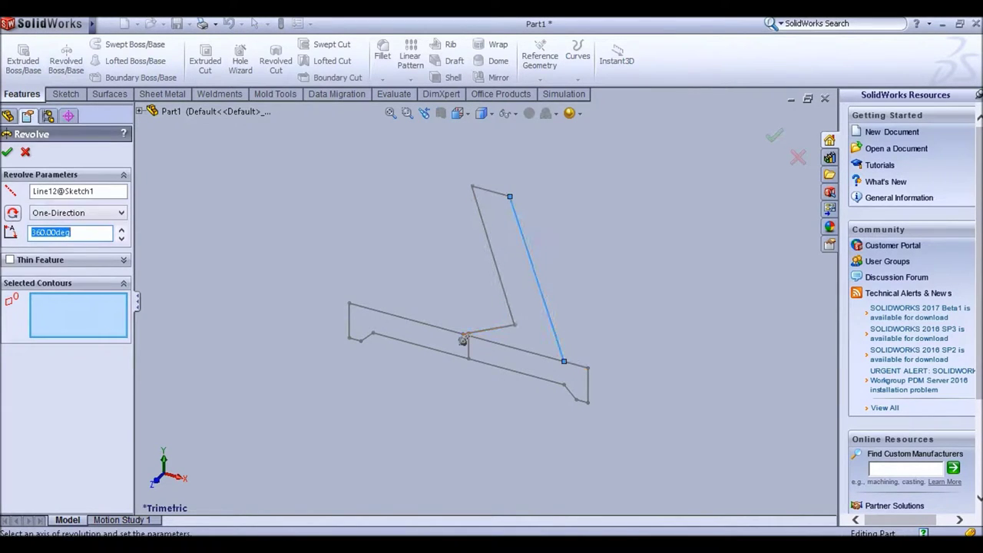
pyautogui.click(510, 287)
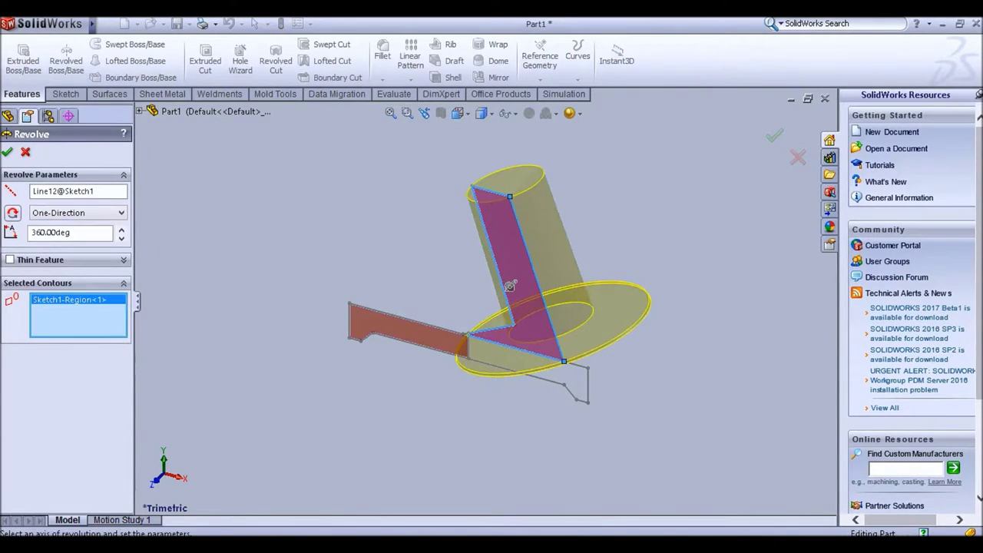
pyautogui.click(510, 287)
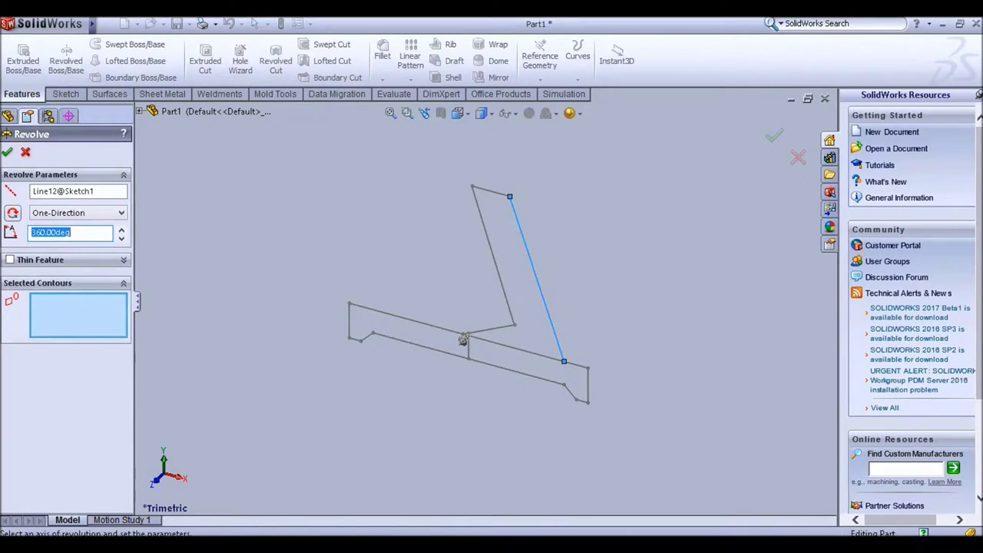
pyautogui.click(100, 191)
pyautogui.press('Delete')
# Revolve the arm region and both base regions 360° in one direction about the arm's short horizontal top line.
pyautogui.click(492, 191)
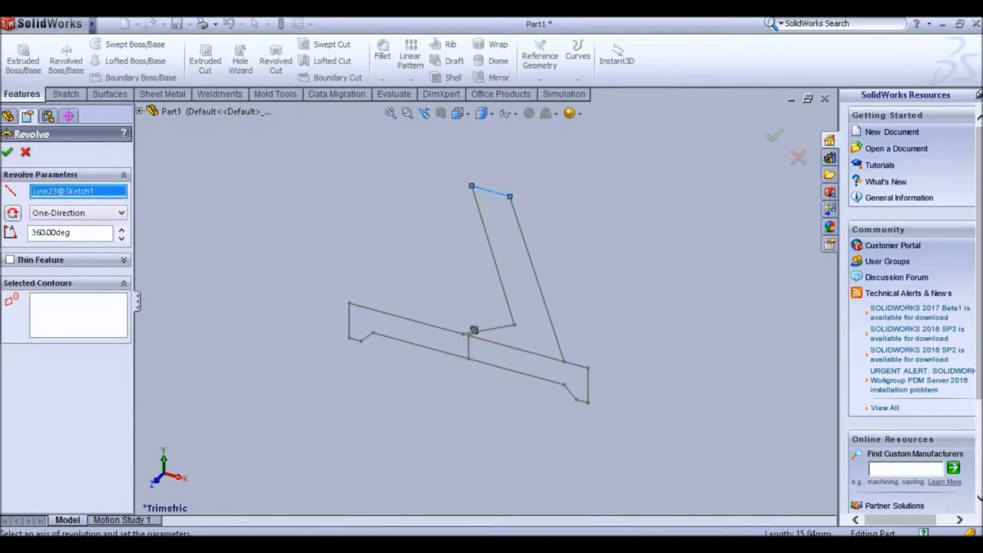
pyautogui.click(79, 315)
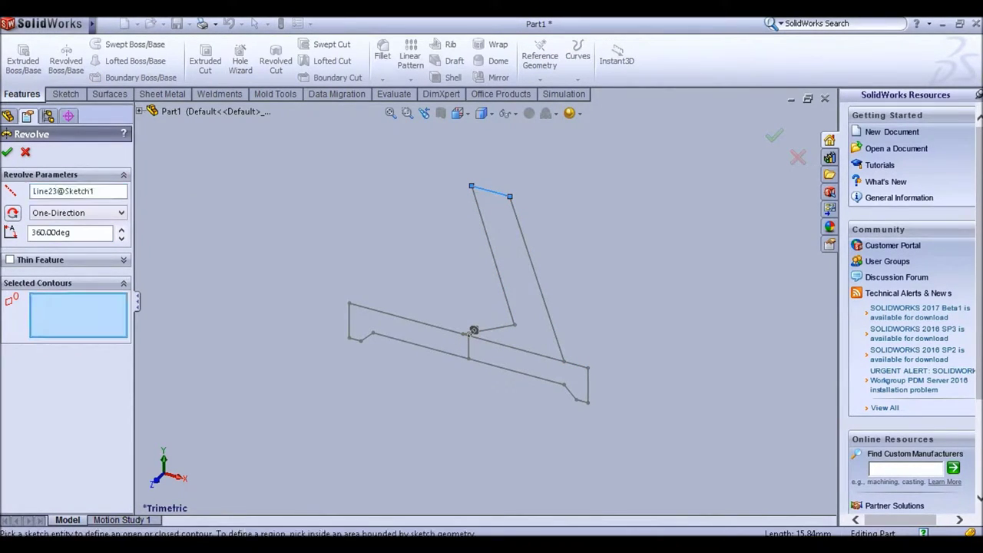
pyautogui.click(522, 286)
pyautogui.click(419, 334)
pyautogui.click(516, 359)
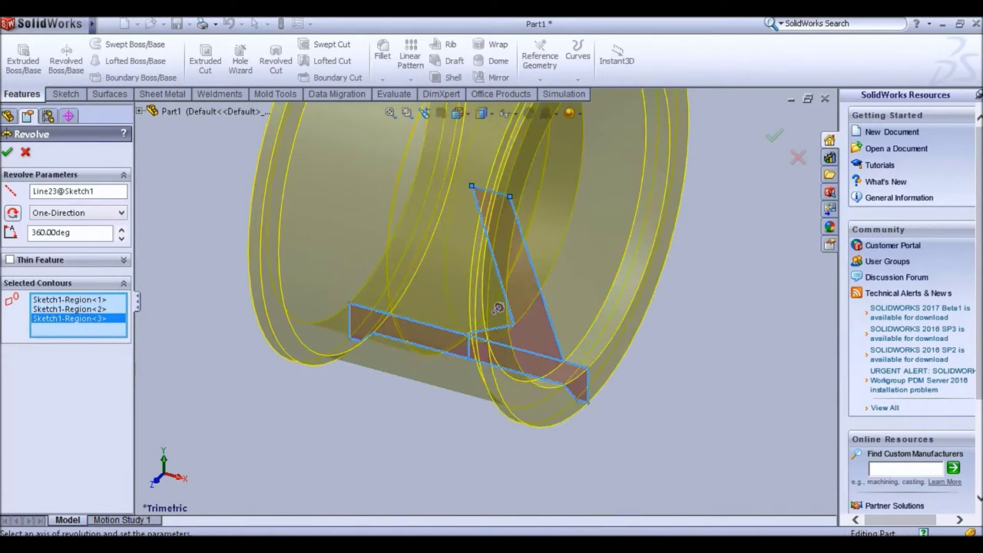
pyautogui.scroll(5, 501, 284)
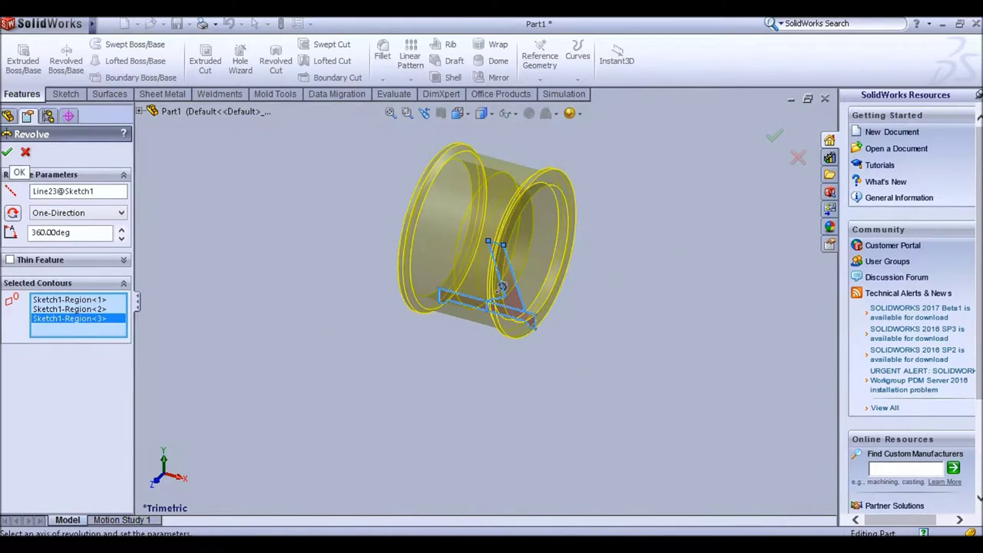
pyautogui.rightClick(502, 287)
# Examine the revolved part from all around, including its outer rims and the recessed faces at both ends.
pyautogui.moveTo(447, 291); pyautogui.dragTo(368, 284, button='middle')
pyautogui.moveTo(576, 244); pyautogui.dragTo(484, 245, button='middle')
pyautogui.scroll(-2, 586, 237)
pyautogui.scroll(2, 587, 236)
pyautogui.press('Left')
pyautogui.press('Left')
pyautogui.press('Left')
pyautogui.press('Left')
pyautogui.press('Left')
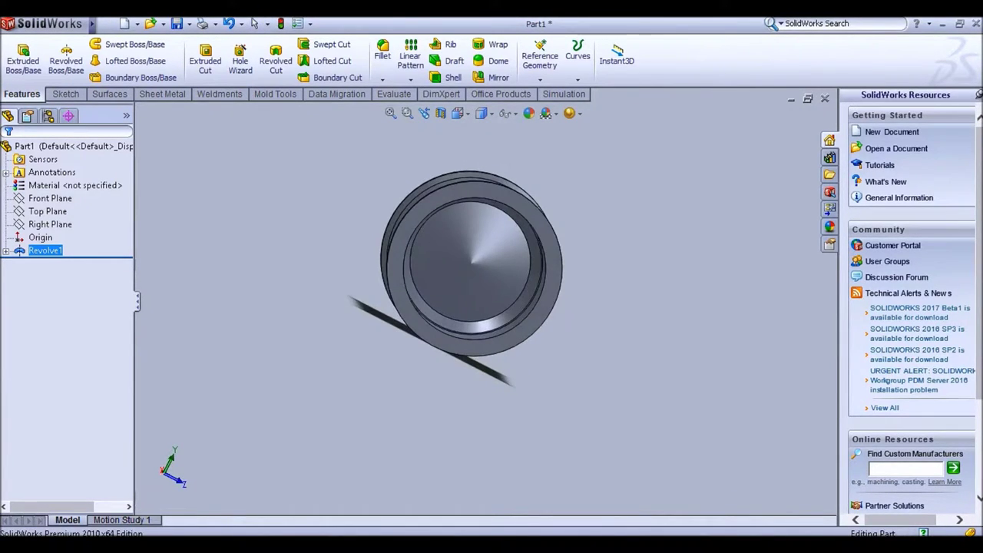
pyautogui.press('Left')
pyautogui.press('Left')
pyautogui.press('Left')
pyautogui.press('Left')
pyautogui.press('Left')
pyautogui.press('Left')
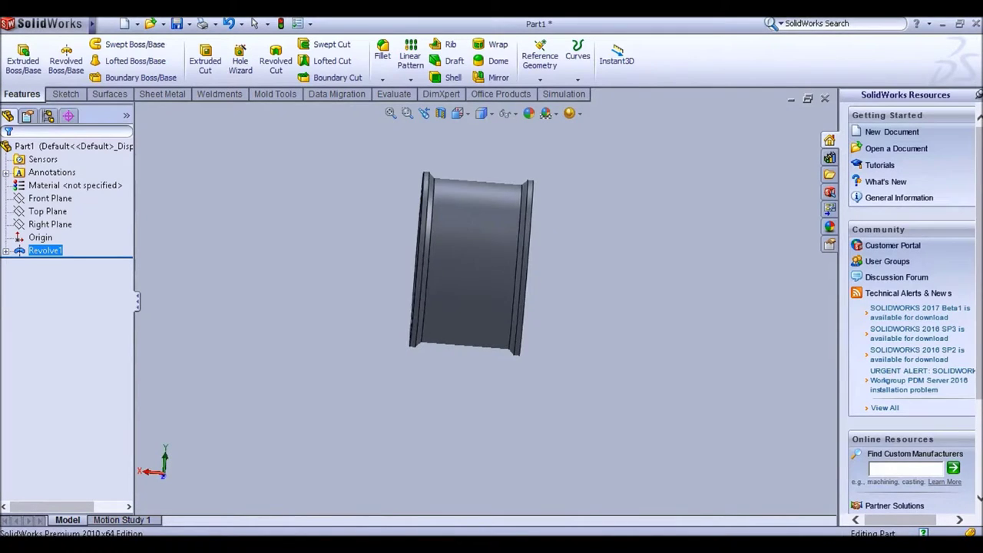
pyautogui.press('Left')
pyautogui.press('Left')
pyautogui.press('Left')
pyautogui.press('Left')
pyautogui.press('Left')
pyautogui.press('Left')
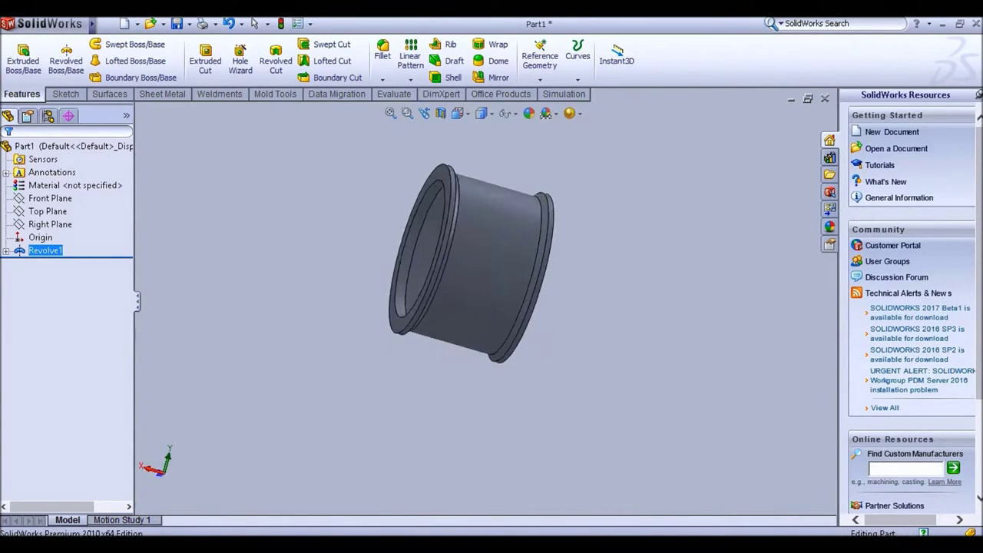
pyautogui.press('Left')
pyautogui.scroll(-3, 441, 336)
pyautogui.scroll(3, 446, 322)
pyautogui.press('Left')
pyautogui.press('Left')
pyautogui.press('Left')
pyautogui.press('Left')
pyautogui.press('Left')
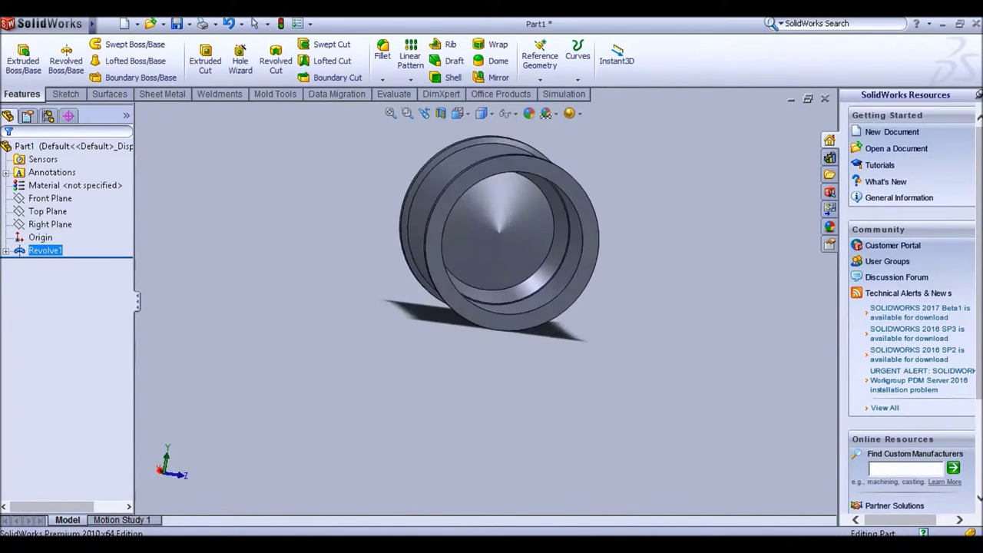
pyautogui.press('Left')
pyautogui.press('Left')
pyautogui.press('Left')
pyautogui.press('Left')
pyautogui.press('Left')
pyautogui.press('Left')
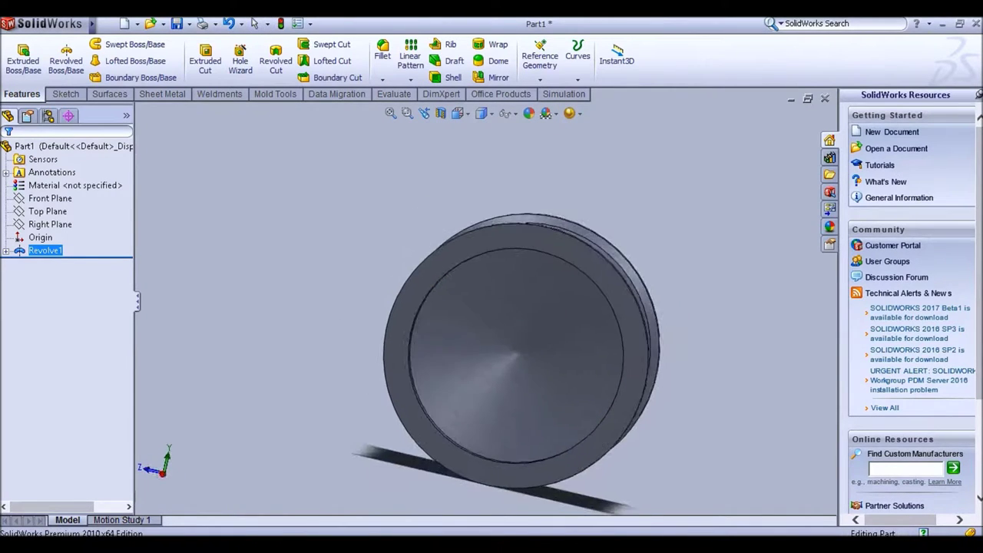
pyautogui.press('Left')
pyautogui.press('Left')
pyautogui.press('Left')
pyautogui.press('Left')
pyautogui.press('Left')
pyautogui.press('Left')
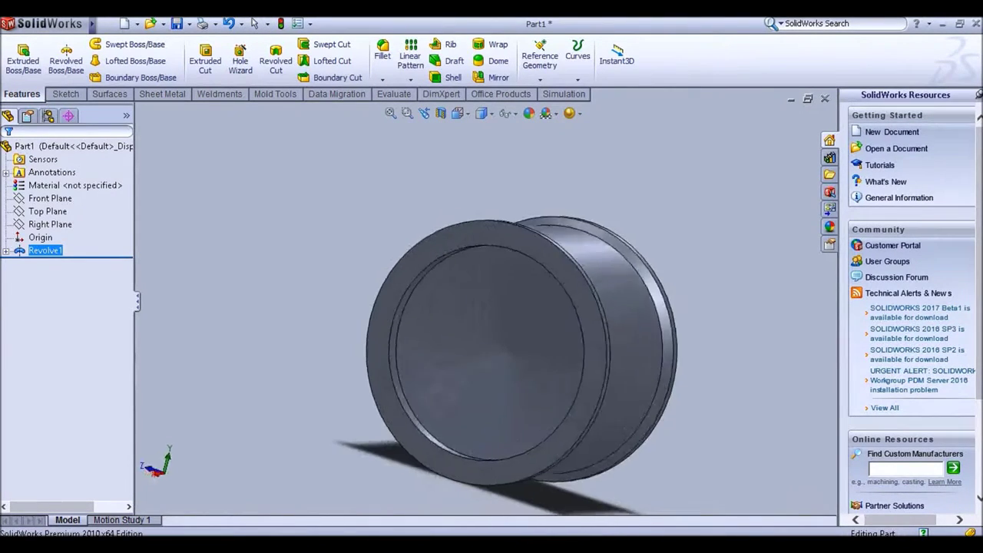
pyautogui.press('Left')
pyautogui.press('Left')
pyautogui.press('Left')
pyautogui.press('Left')
pyautogui.press('Left')
pyautogui.press('Left')
pyautogui.press('Left')
pyautogui.press('Left')
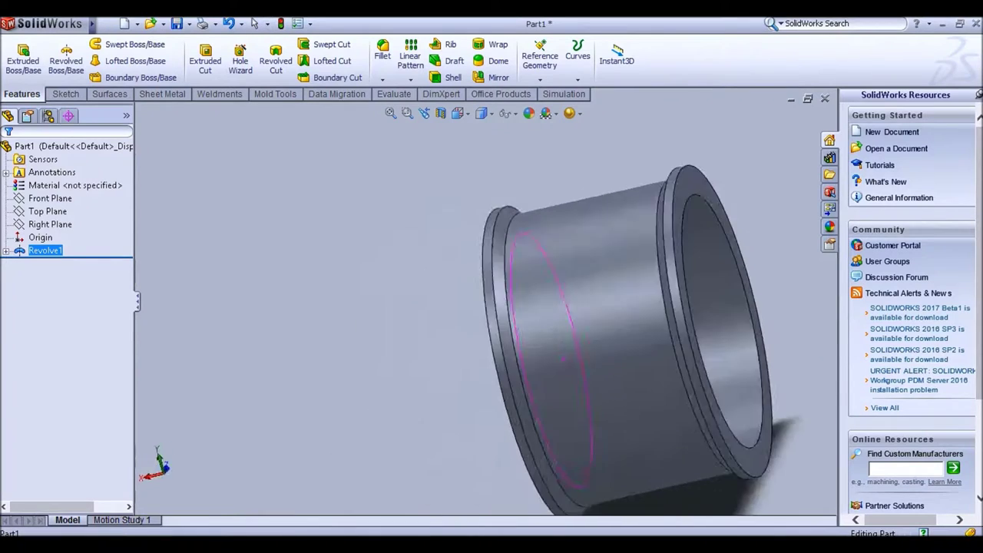
pyautogui.press('Left')
pyautogui.press('Left')
pyautogui.press('Left')
pyautogui.press('Left')
pyautogui.press('Left')
pyautogui.press('Left')
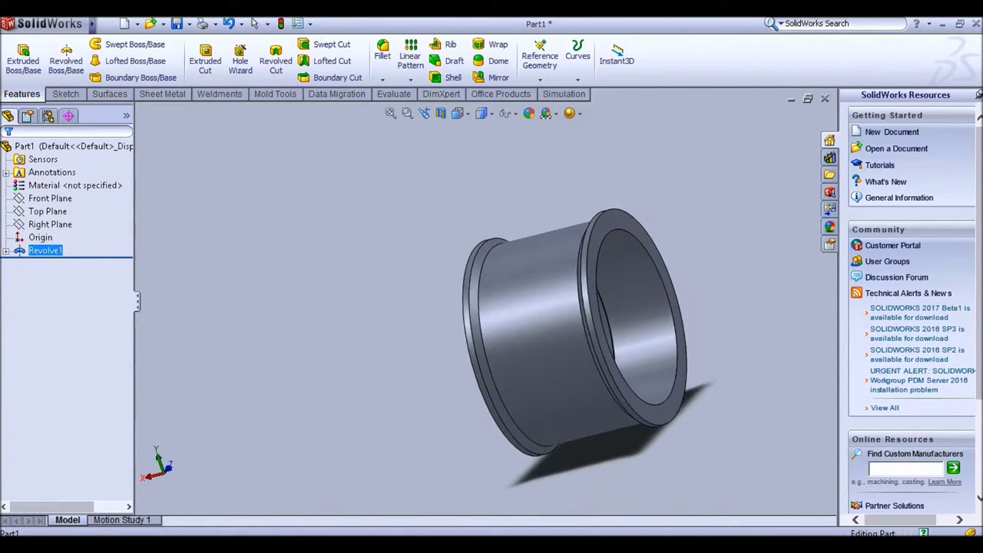
pyautogui.press('Left')
pyautogui.press('Left')
pyautogui.press('Left')
pyautogui.press('Left')
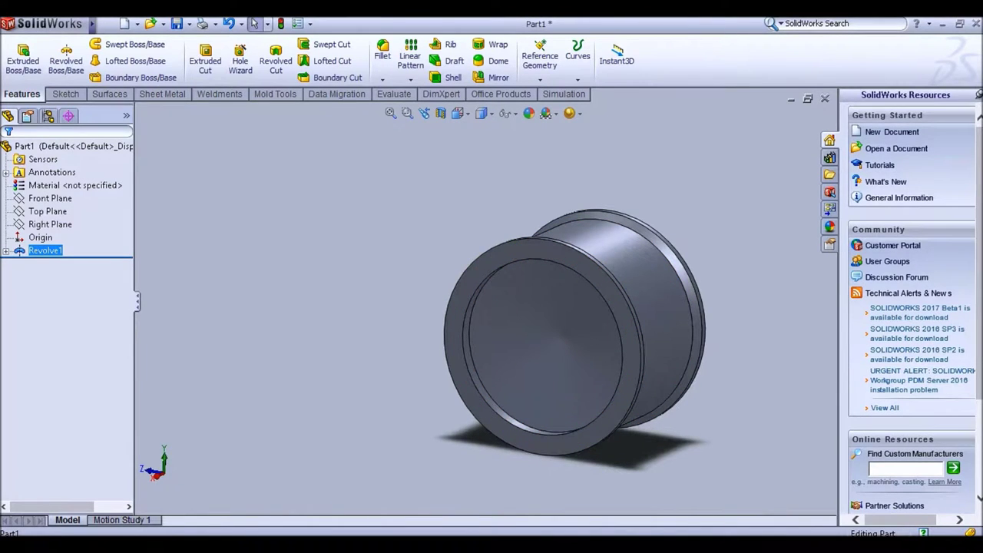
# Reopen the revolve feature's profile sketch for editing and show it in the front view.
pyautogui.click(6, 251)
pyautogui.rightClick(67, 264)
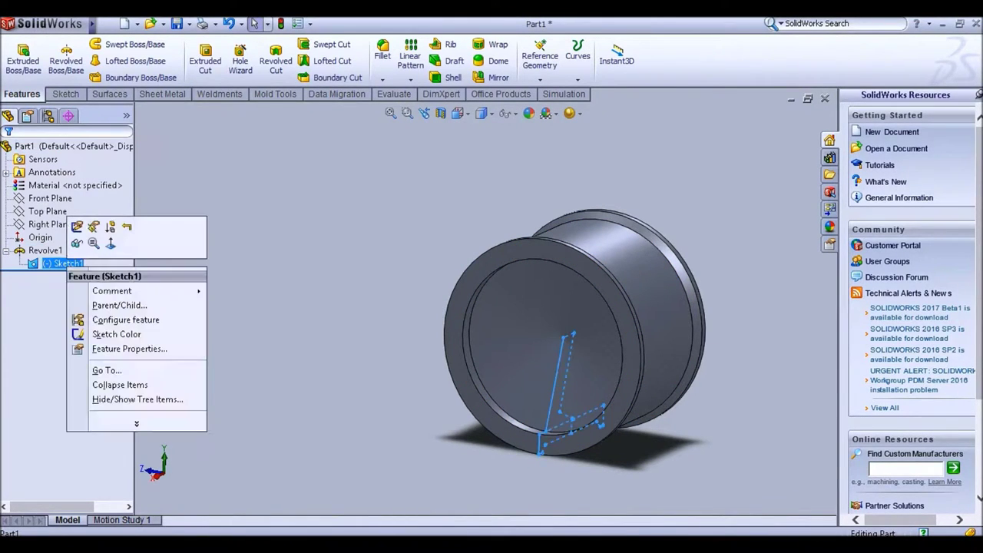
pyautogui.click(77, 228)
pyautogui.press('f')
pyautogui.press('Left')
pyautogui.press('Left')
pyautogui.press('Left')
pyautogui.press('Left')
pyautogui.press('Left')
pyautogui.press('Left')
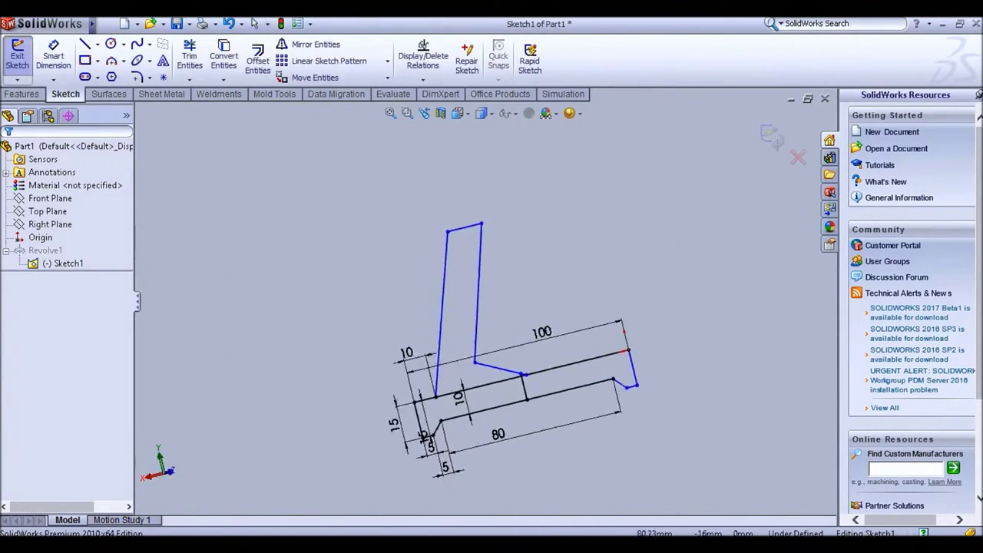
pyautogui.click(460, 113)
pyautogui.click(477, 149)
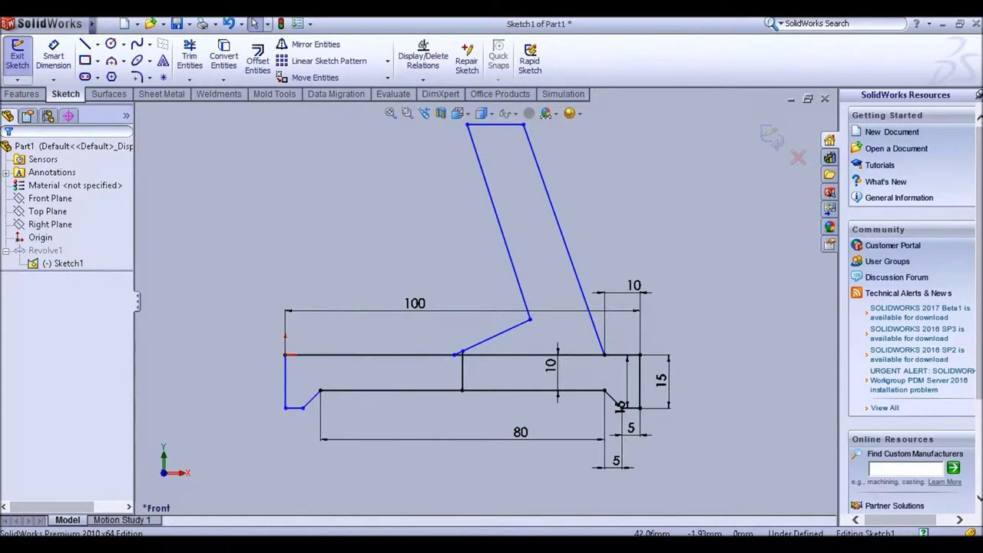
# Set the thickness of the base's thin middle section to 5 mm.
pyautogui.doubleClick(619, 405)
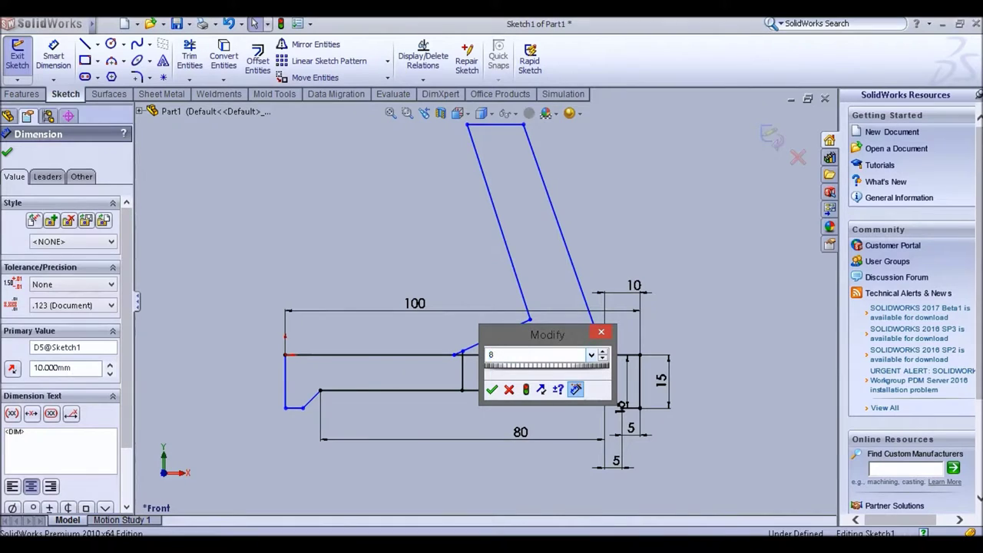
pyautogui.write('5')
pyautogui.press('Return')
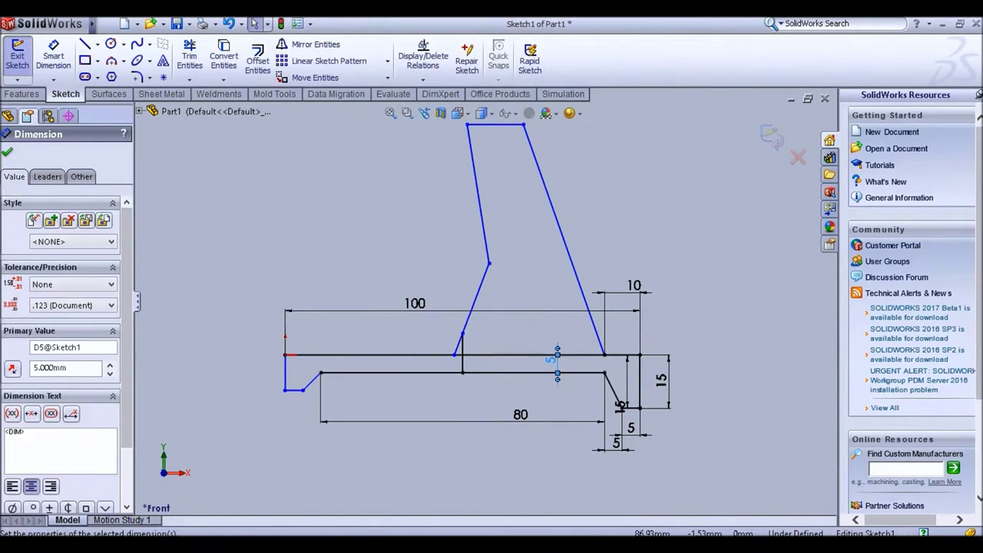
# Try to set the overall height of the base's thicker right end to 10 mm.
pyautogui.doubleClick(661, 379)
pyautogui.write('10')
pyautogui.press('Return')
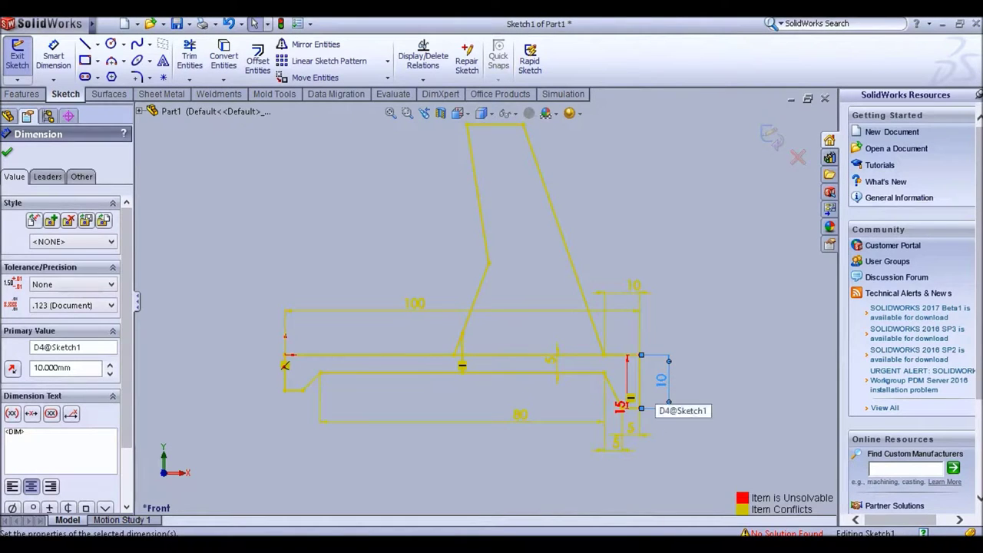
pyautogui.hotkey('ctrl', 'z')
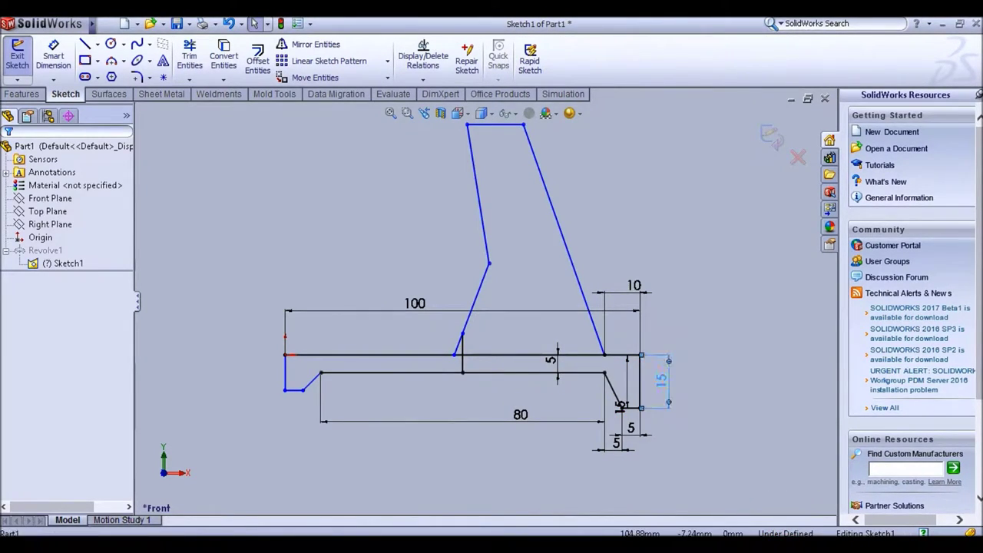
pyautogui.doubleClick(661, 379)
pyautogui.write('10')
pyautogui.press('Return')
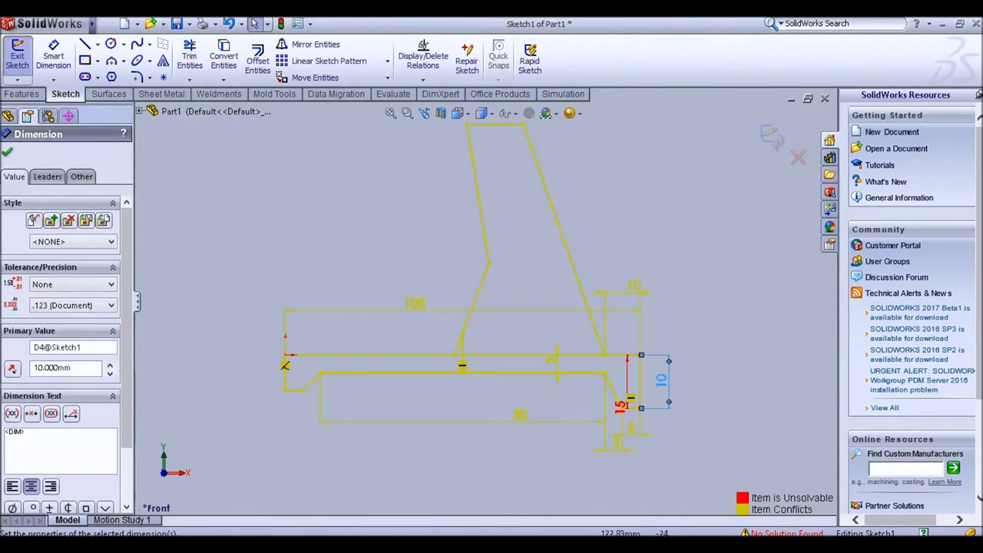
pyautogui.hotkey('ctrl', 'z')
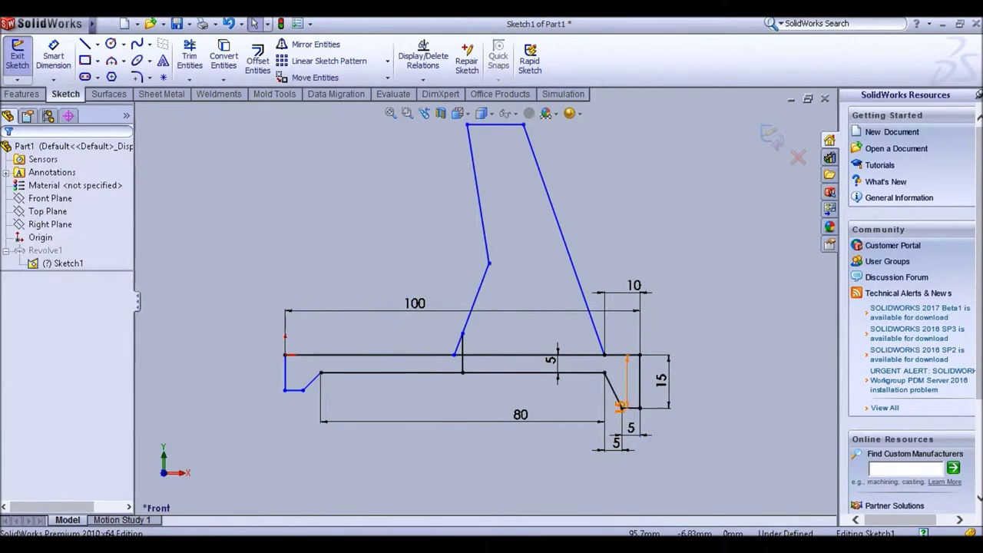
# Replace both 15 mm height dimensions at the base's right end with a single 10 mm height dimension.
pyautogui.click(662, 382)
pyautogui.press('Delete')
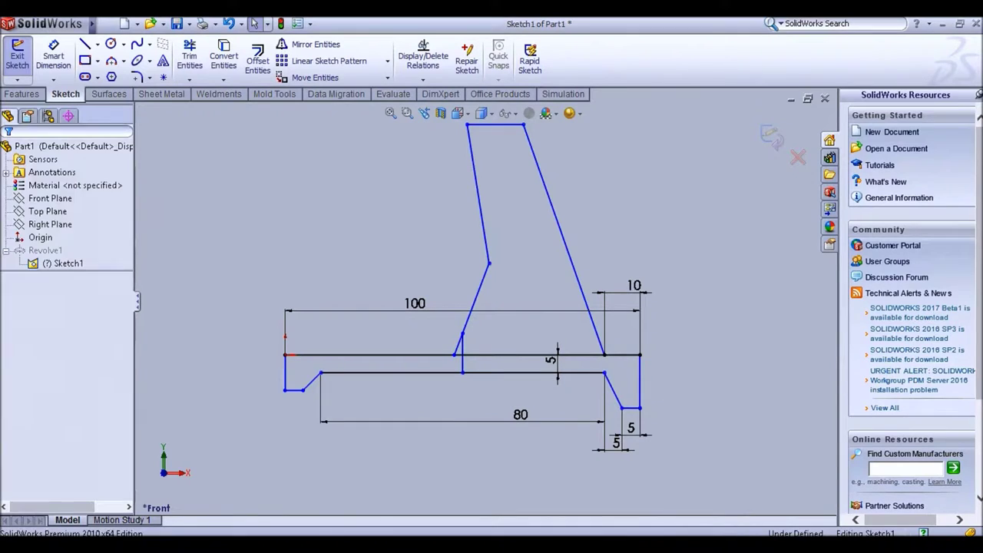
pyautogui.click(53, 57)
pyautogui.click(626, 354)
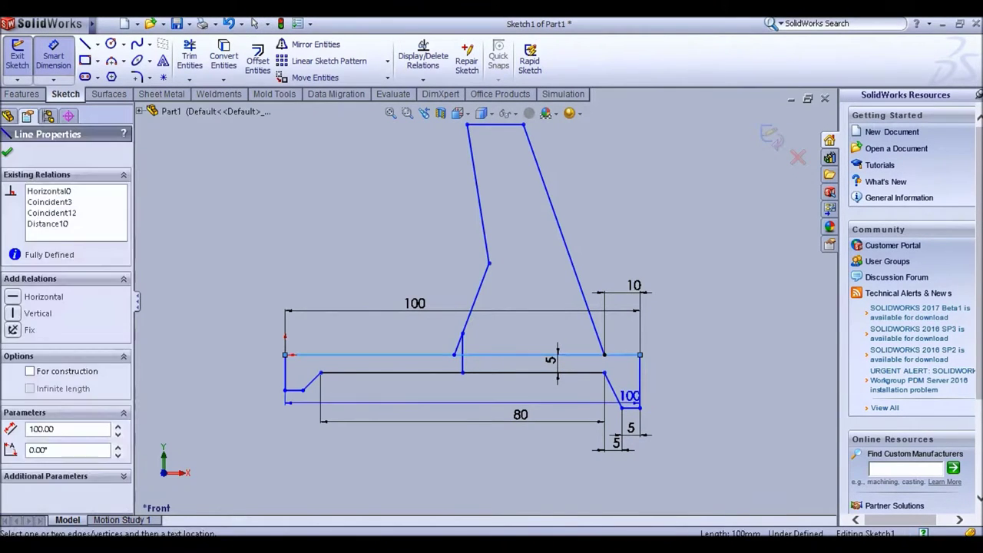
pyautogui.click(631, 407)
pyautogui.click(653, 382)
pyautogui.write('10')
pyautogui.press('Return')
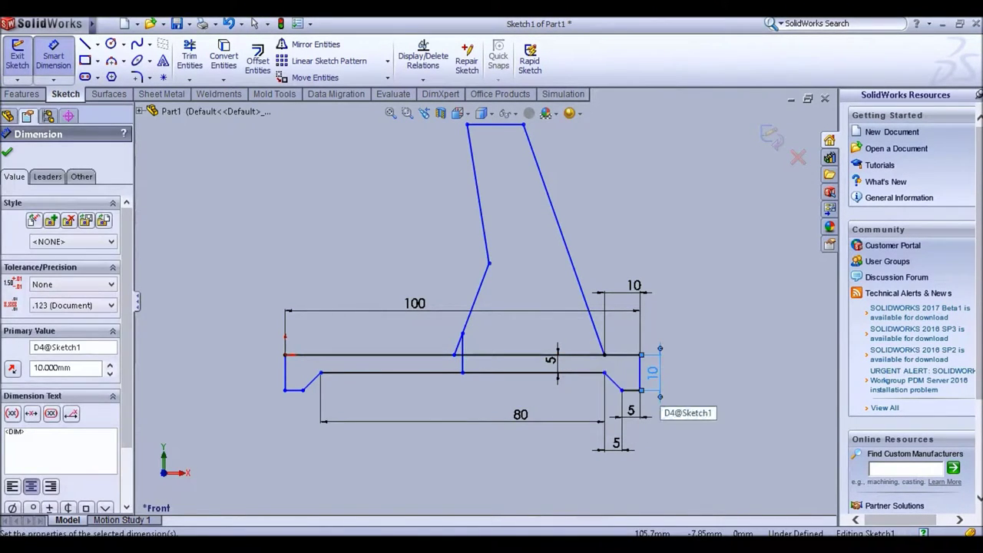
pyautogui.click(285, 372)
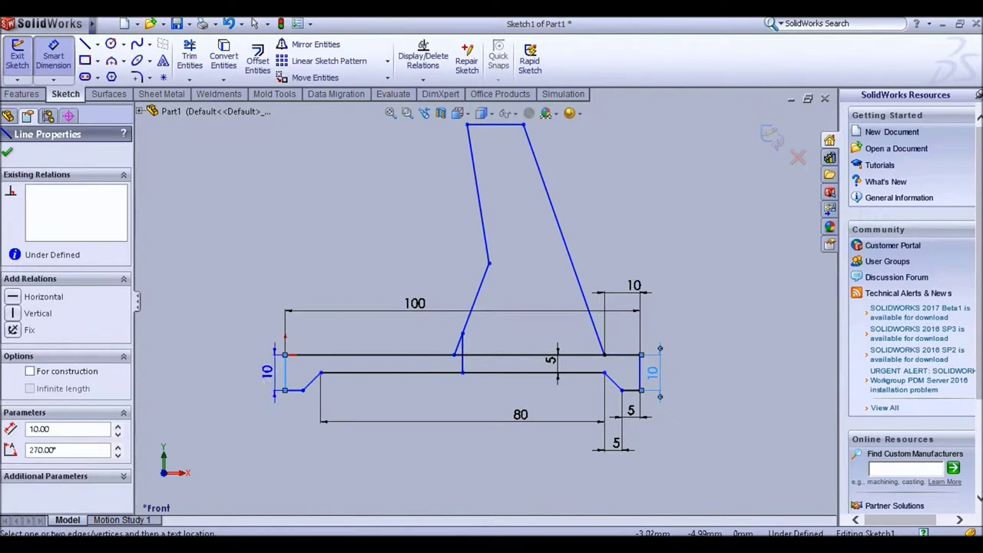
pyautogui.press('Escape')
# Trim away the arm's inner slanted lines and the stub above the base, undoing the excess removal of the base's upper line.
pyautogui.scroll(3, 484, 307)
pyautogui.scroll(-2, 490, 300)
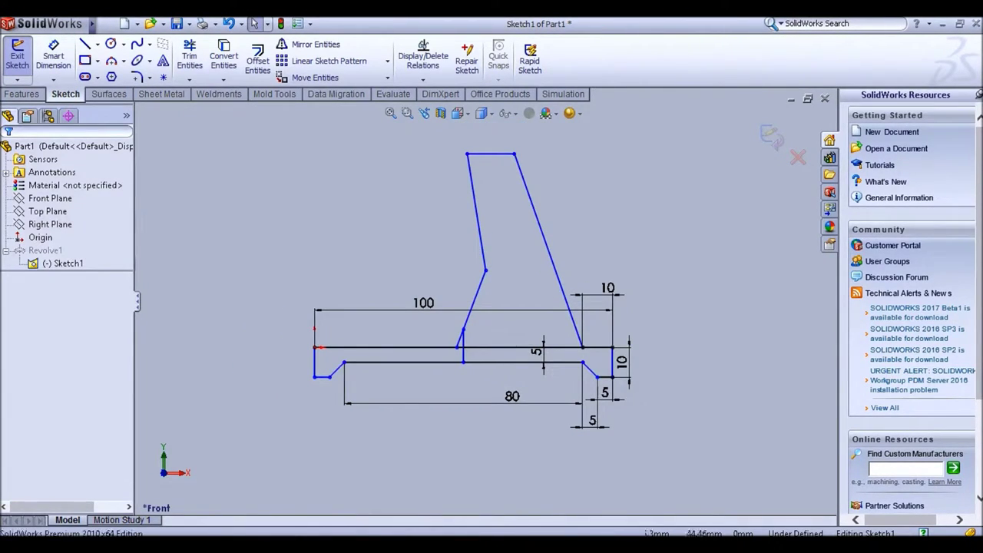
pyautogui.click(189, 56)
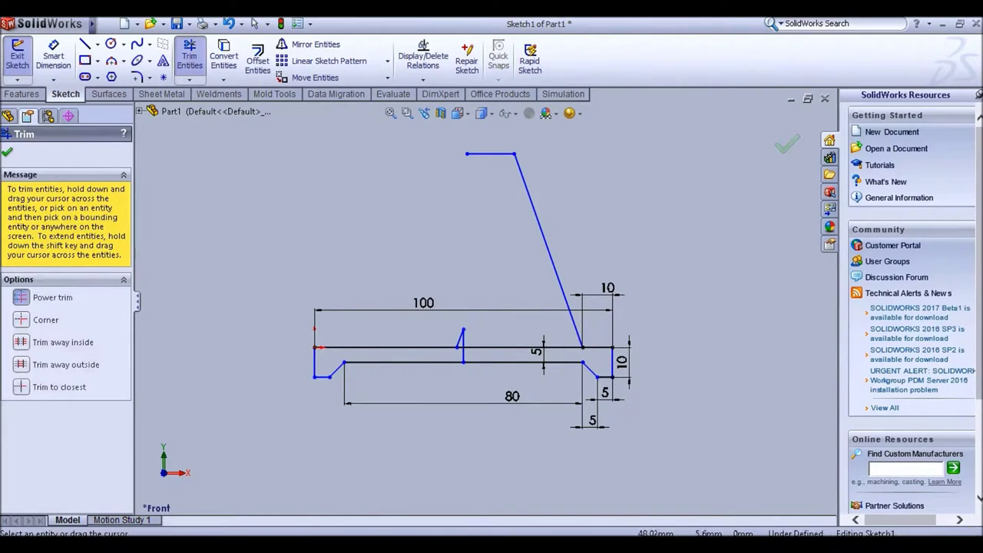
pyautogui.moveTo(458, 331)
pyautogui.mouseDown()
pyautogui.moveTo(470, 338)
pyautogui.moveTo(435, 347)
pyautogui.moveTo(434, 338)
pyautogui.mouseUp()
pyautogui.press('Escape')
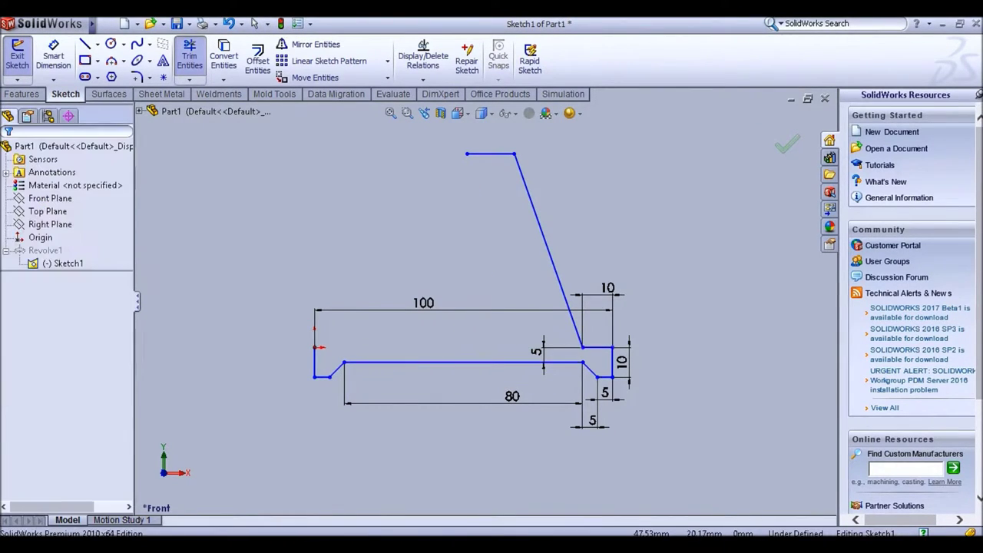
pyautogui.hotkey('ctrl', 'z')
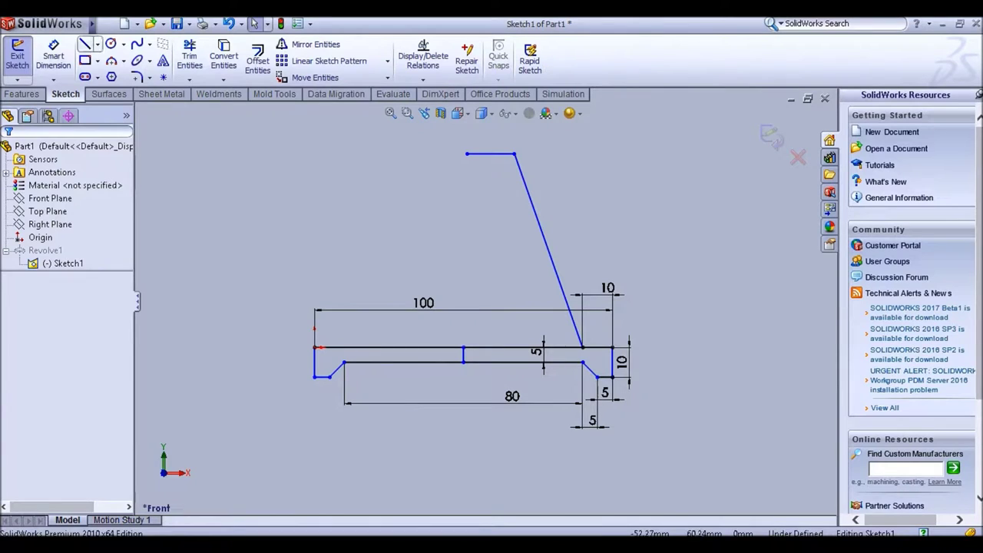
# Draw a vertical line upward from the middle of the base's lower edge and set its length to 100 mm.
pyautogui.press('l')
pyautogui.click(463, 361)
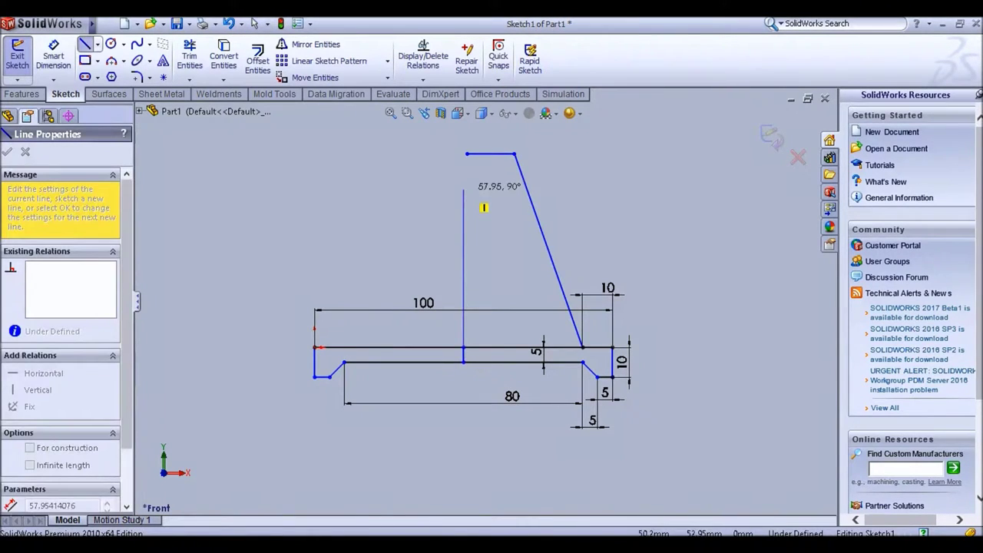
pyautogui.click(463, 189)
pyautogui.press('Escape')
pyautogui.click(53, 56)
pyautogui.click(463, 269)
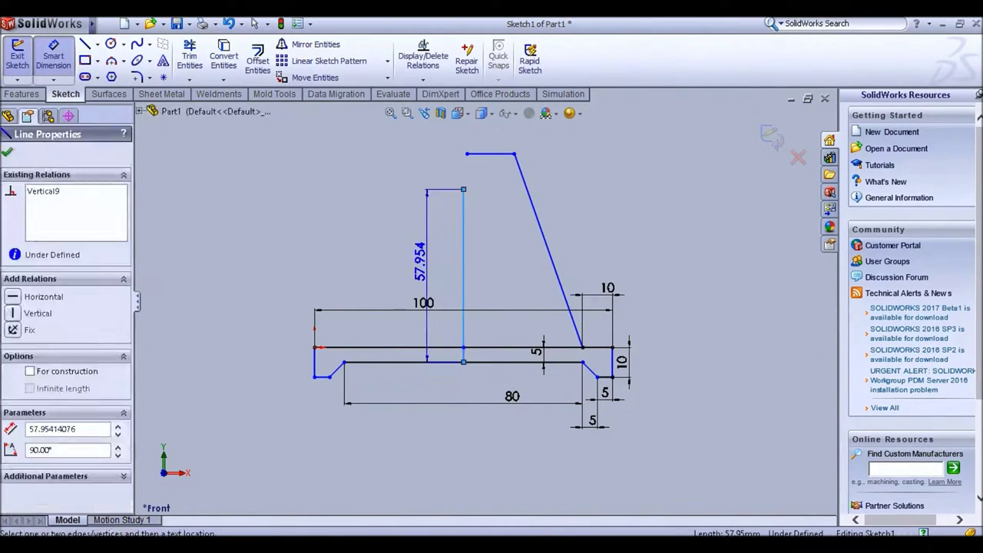
pyautogui.click(419, 261)
pyautogui.write('100')
pyautogui.press('Return')
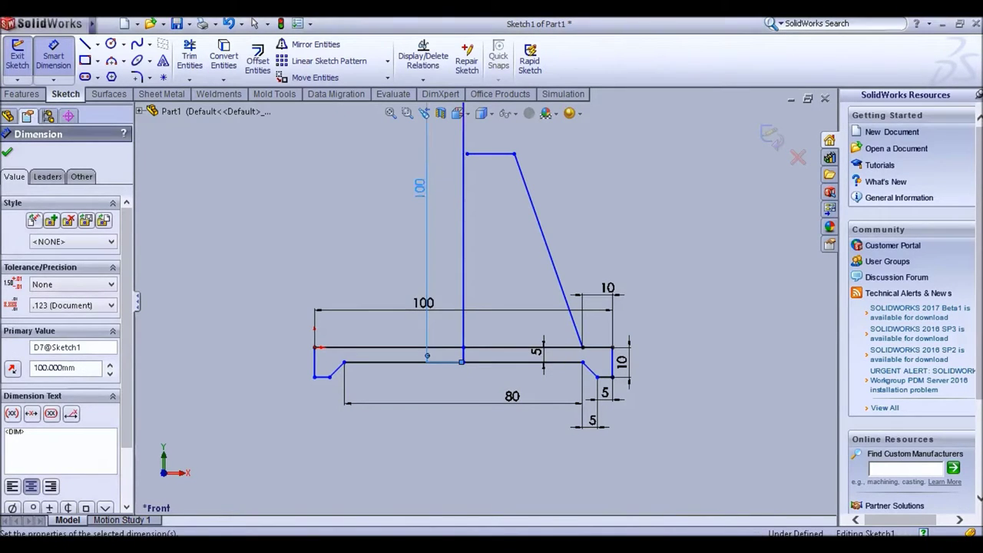
# Replace the old short top line with one about 13.5 mm long from the vertical line's upper end, continued by a slanted line to the base.
pyautogui.scroll(3, 433, 370)
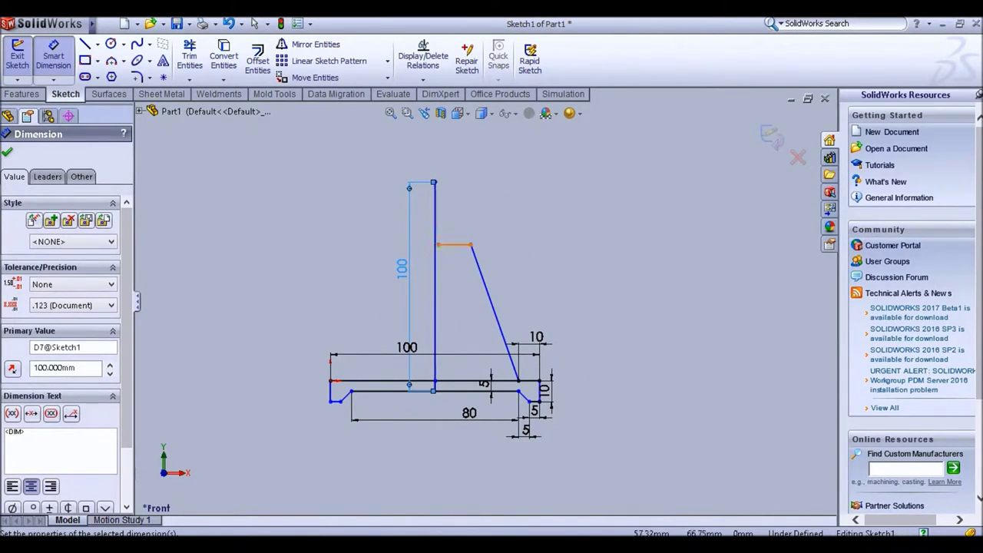
pyautogui.press('Escape')
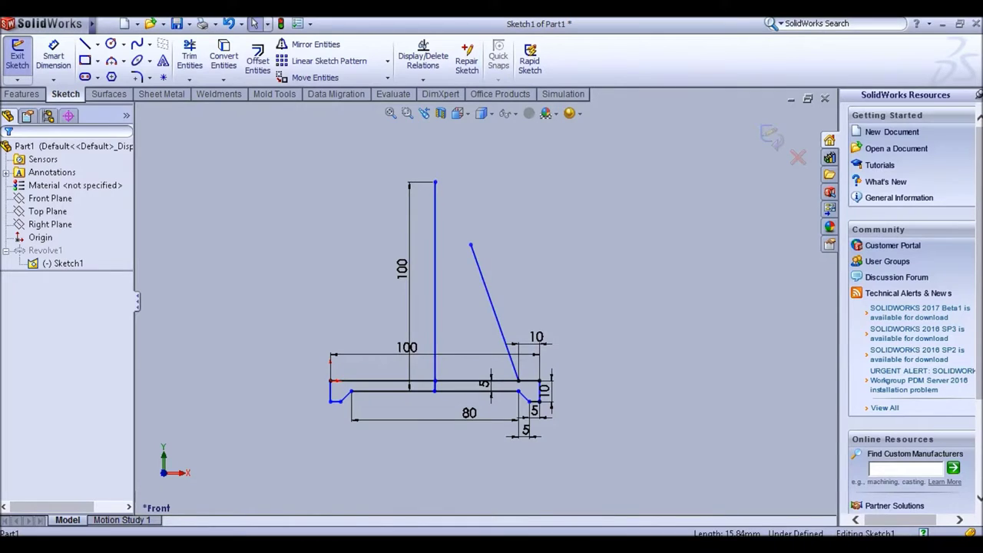
pyautogui.click(53, 55)
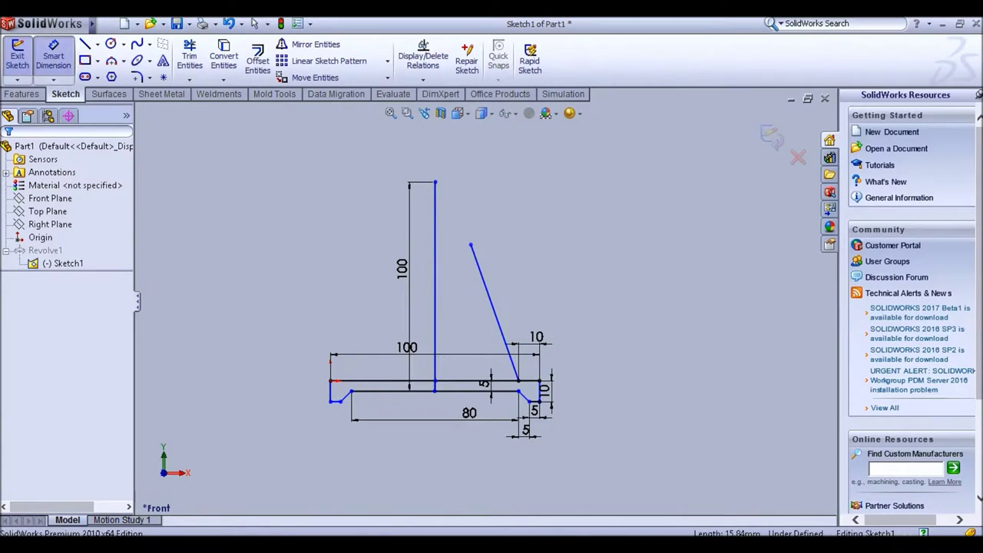
pyautogui.click(85, 45)
pyautogui.click(436, 182)
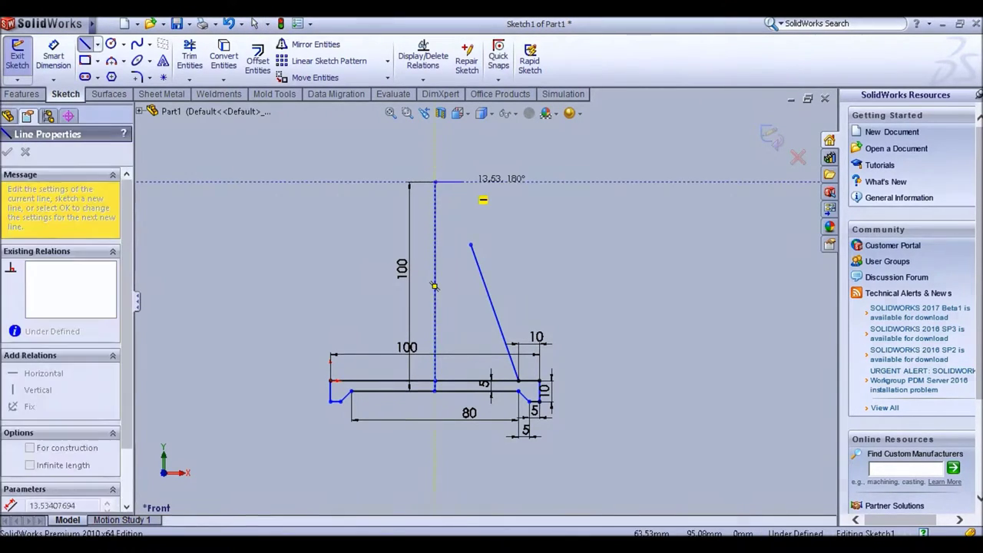
pyautogui.click(464, 182)
pyautogui.click(519, 380)
pyautogui.press('Escape')
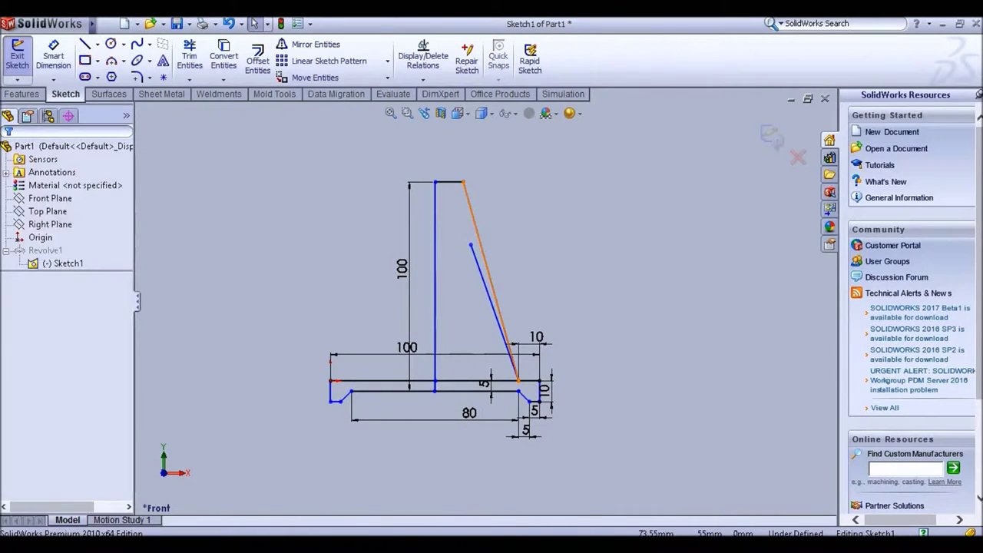
# Remove the old slanted arm line and dimension the new top line at 15 mm.
pyautogui.click(53, 55)
pyautogui.click(450, 182)
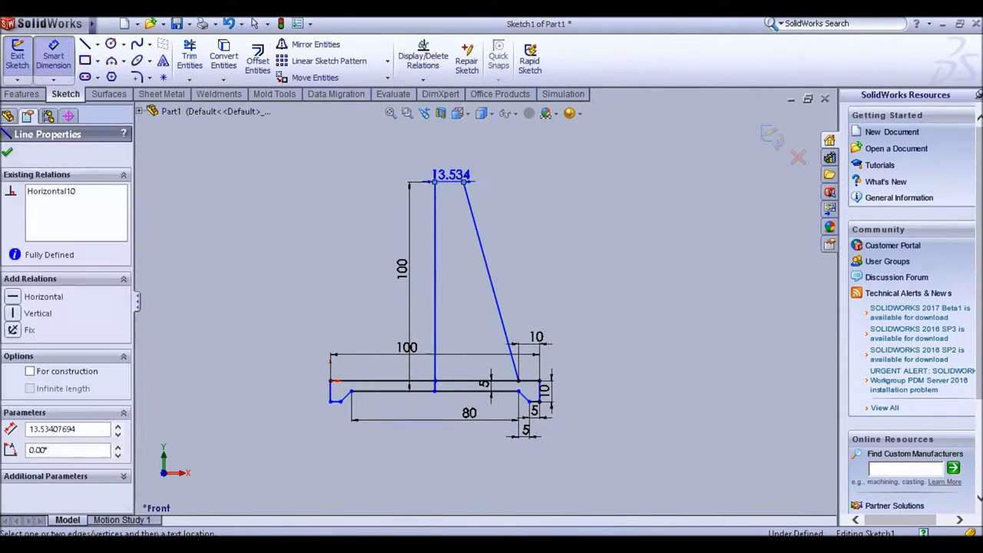
pyautogui.click(452, 161)
pyautogui.write('15')
pyautogui.press('Return')
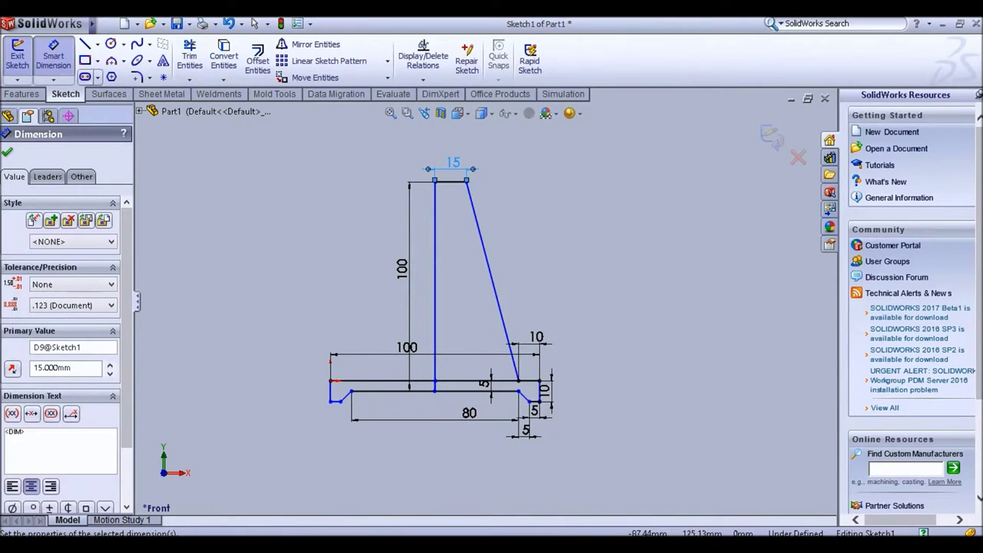
# Try to offset the arm's slanted outer line by 15 mm.
pyautogui.click(258, 60)
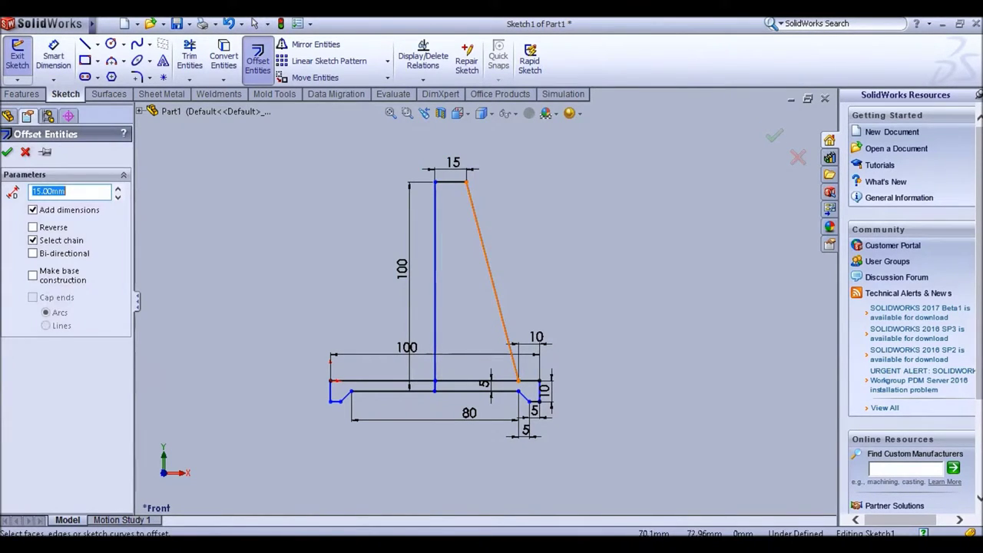
pyautogui.click(478, 228)
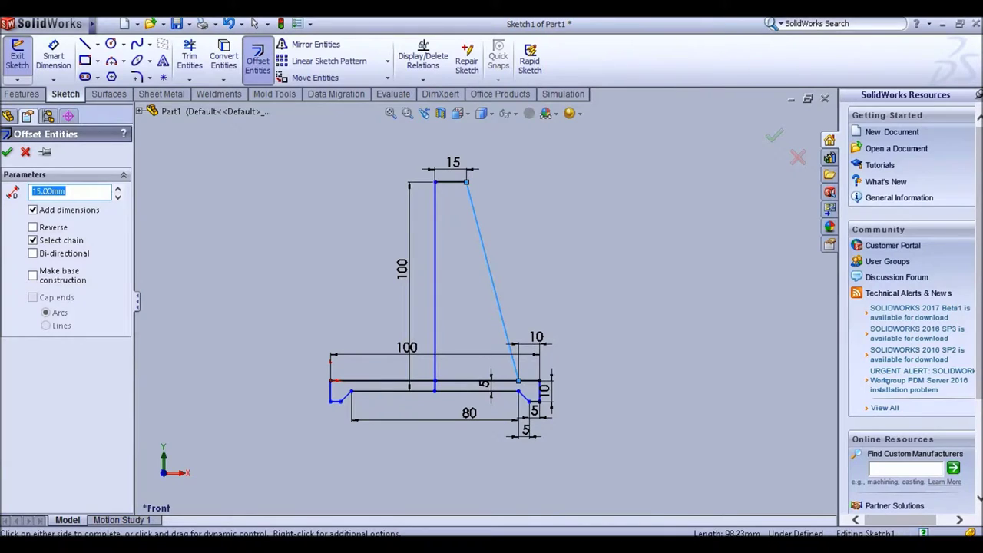
pyautogui.press('Return')
pyautogui.press('Return')
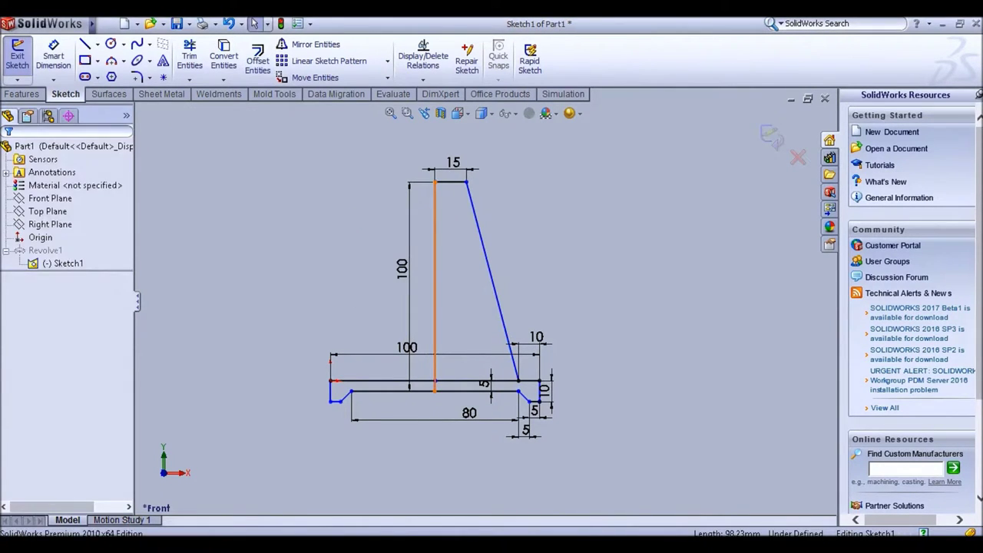
# Delete the tall vertical line above the base and offset the arm's outer line chain 15 mm inward.
pyautogui.click(435, 203)
pyautogui.press('Delete')
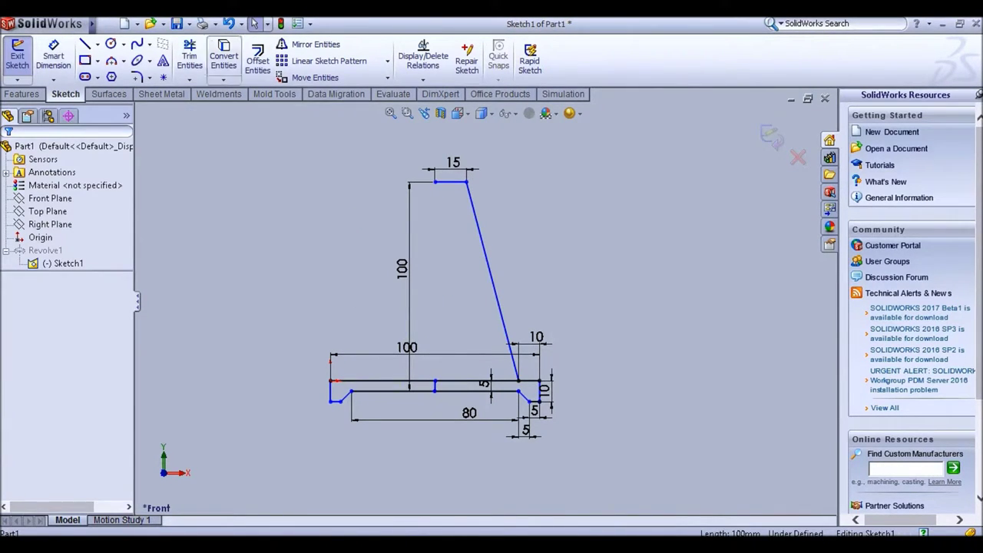
pyautogui.click(258, 58)
pyautogui.click(490, 273)
pyautogui.click(469, 270)
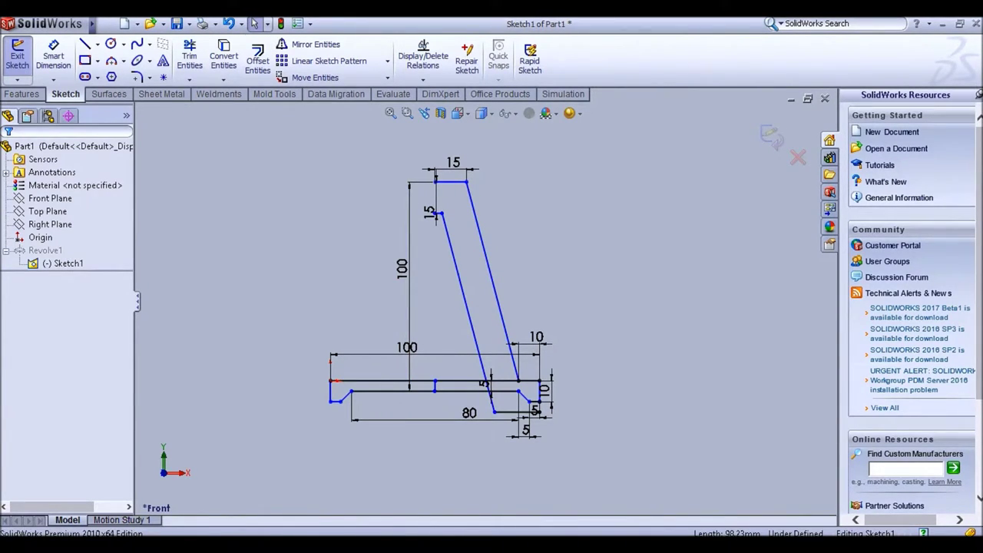
# Trim the offset outline's overrun below the base's upper edge and remove the short vertical divider inside the base.
pyautogui.scroll(-2, 493, 392)
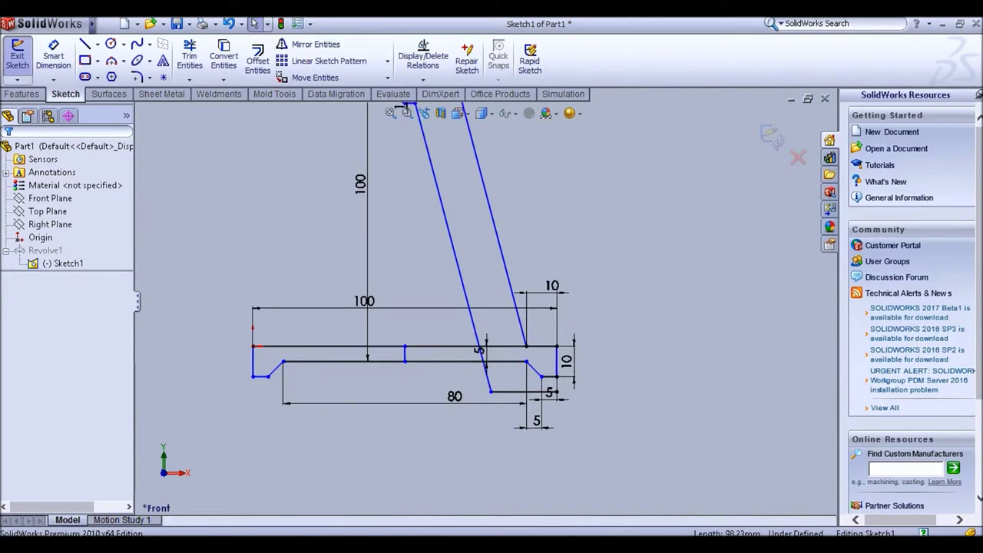
pyautogui.click(190, 58)
pyautogui.scroll(-4, 513, 377)
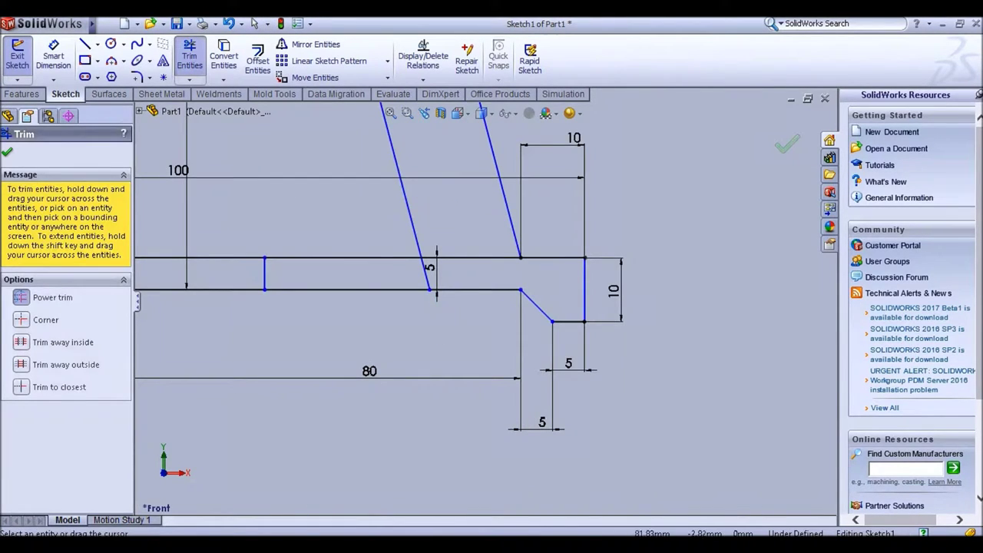
pyautogui.scroll(6, 507, 287)
# Close the arm's upper end with a 15 mm vertical line joining the open ends of the offset and top lines.
pyautogui.scroll(-5, 492, 196)
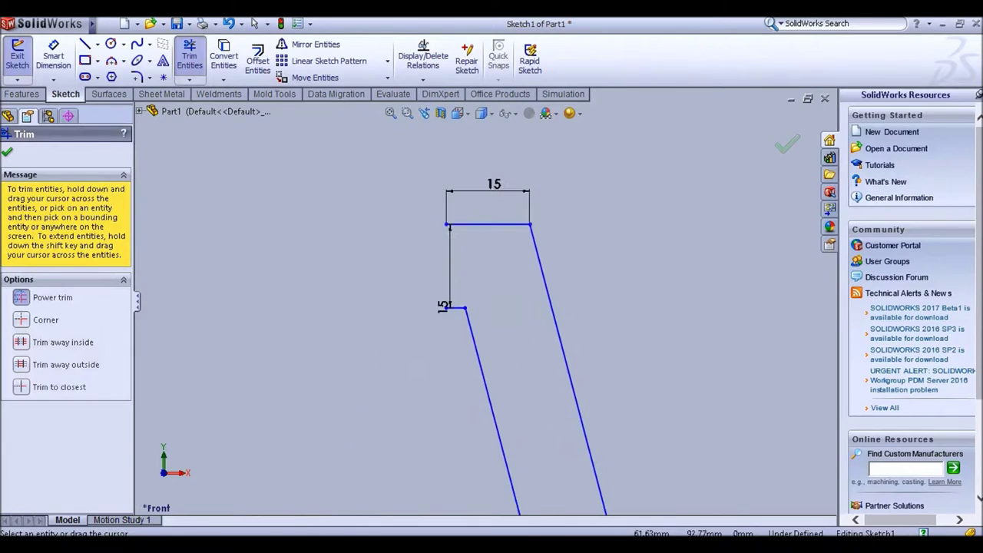
pyautogui.click(85, 44)
pyautogui.click(446, 308)
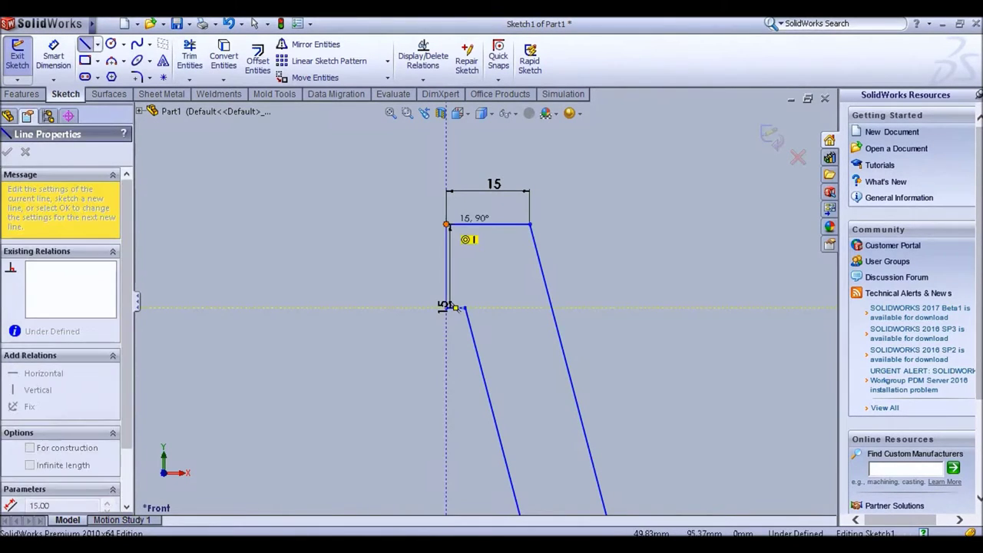
pyautogui.click(447, 224)
pyautogui.press('Escape')
pyautogui.scroll(7, 468, 299)
pyautogui.scroll(-5, 503, 380)
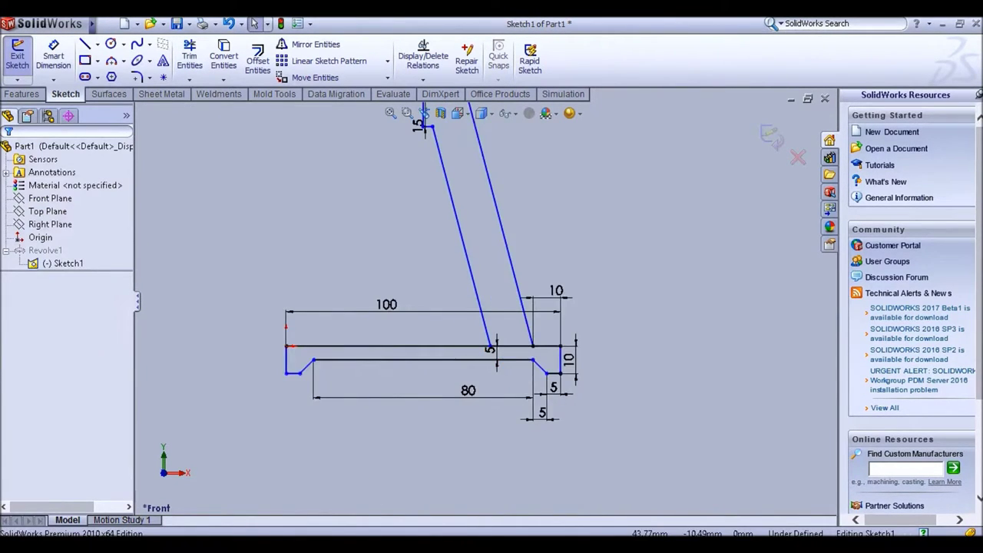
pyautogui.scroll(5, 516, 367)
pyautogui.scroll(2, 515, 240)
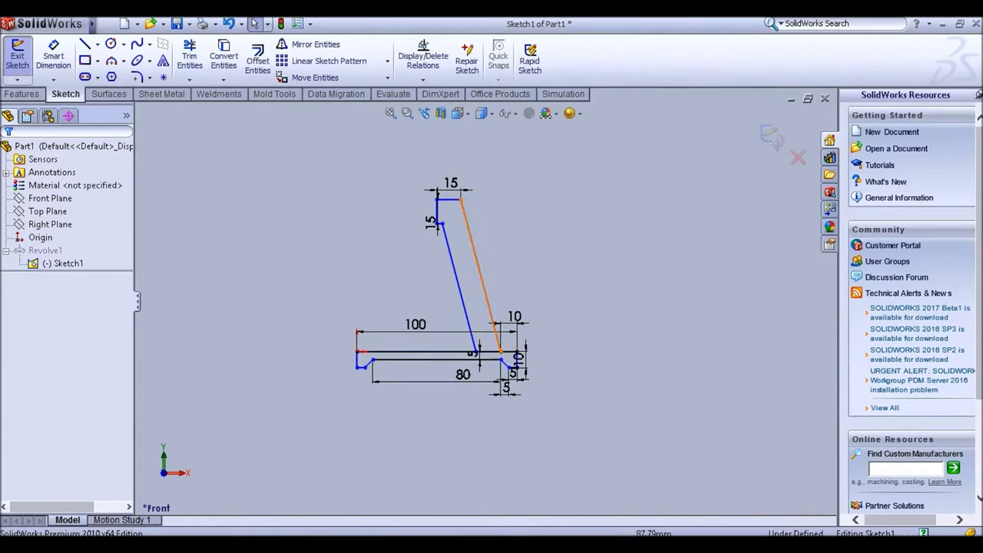
# Draw a slanted brace line from the midpoint of the base's upper edge up to the arm's inner slanted line.
pyautogui.scroll(3, 464, 362)
pyautogui.press('l')
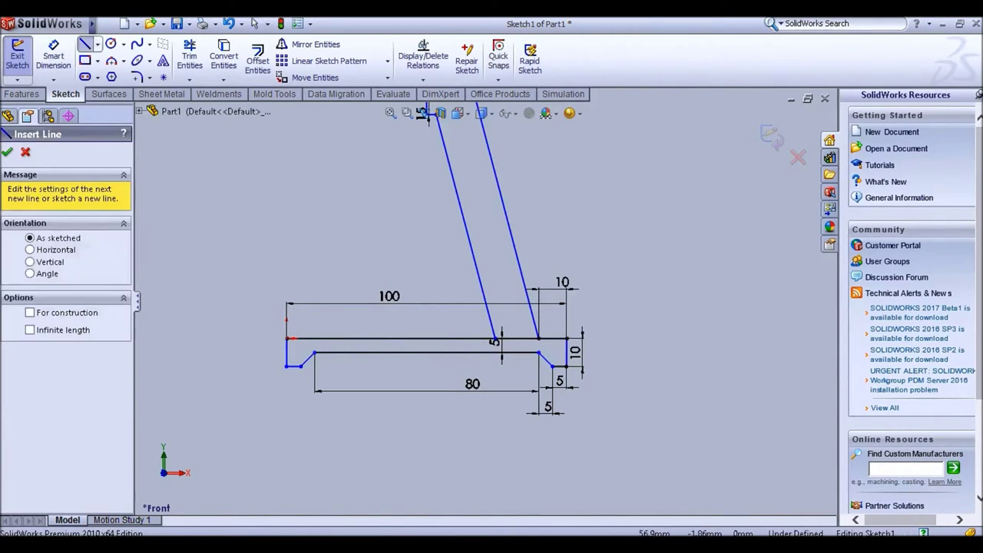
pyautogui.scroll(-3, 426, 338)
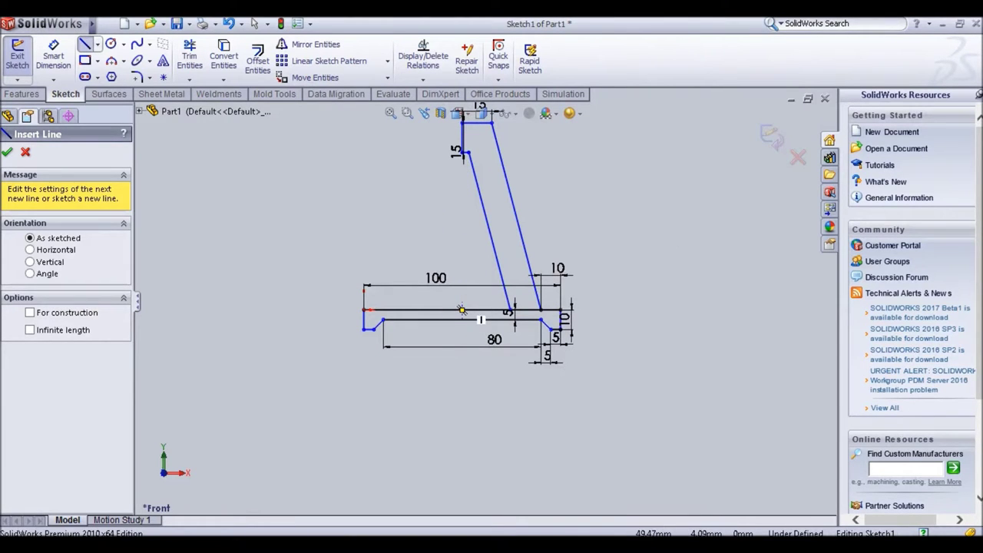
pyautogui.click(461, 310)
pyautogui.scroll(5, 503, 295)
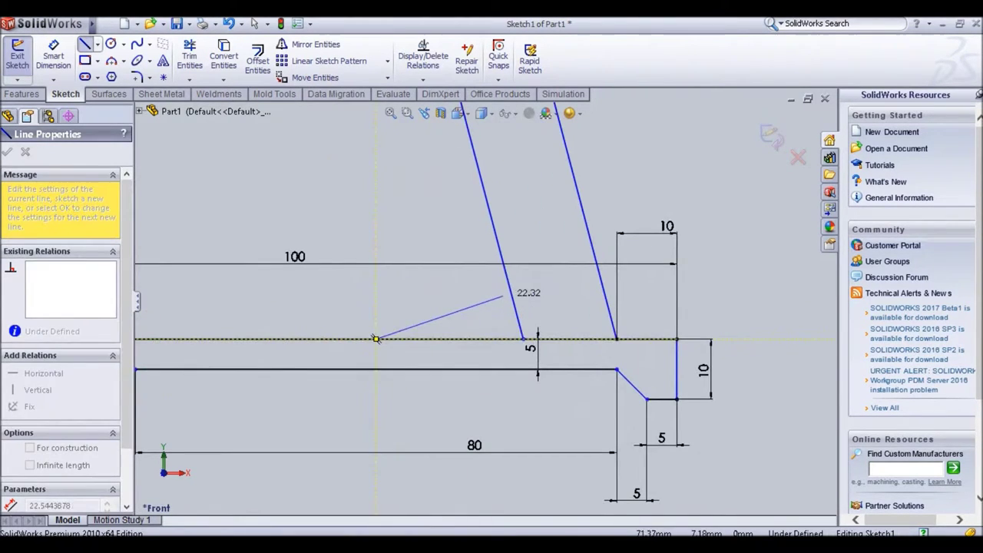
pyautogui.click(512, 295)
pyautogui.press('Escape')
# Dimension the brace line's upper end 7 mm above the base's upper edge and exit the sketch to rebuild the revolve.
pyautogui.click(53, 57)
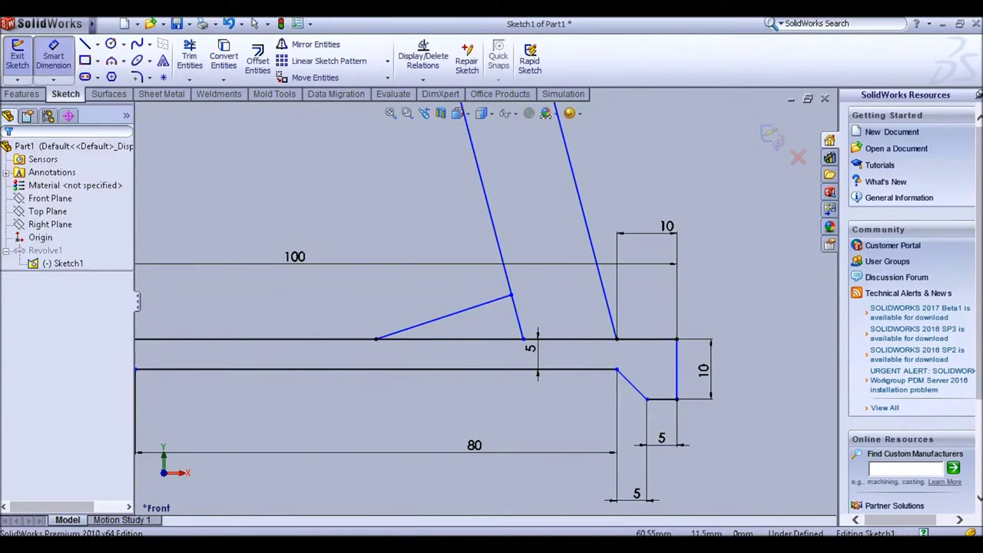
pyautogui.click(511, 295)
pyautogui.click(530, 339)
pyautogui.click(542, 316)
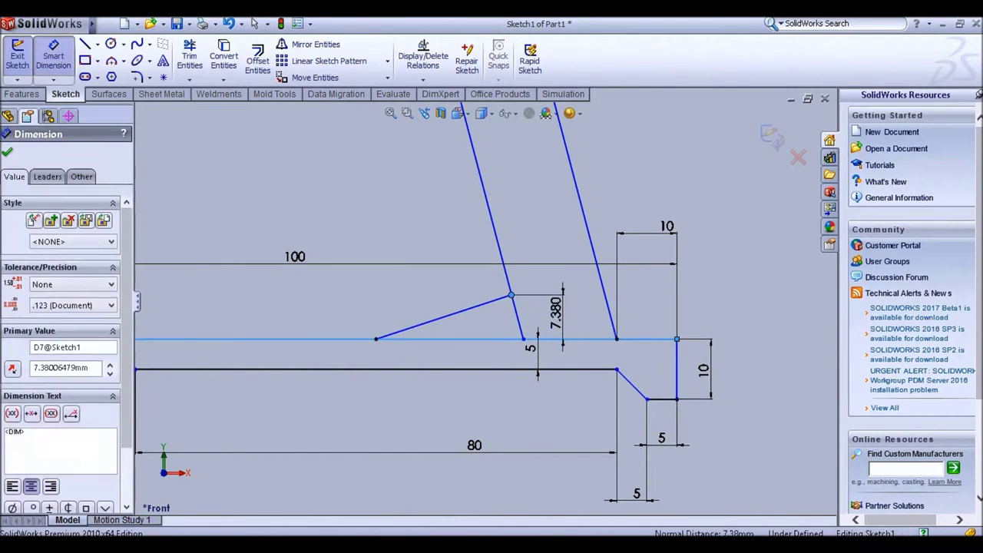
pyautogui.write('7')
pyautogui.press('Return')
pyautogui.scroll(-5, 477, 421)
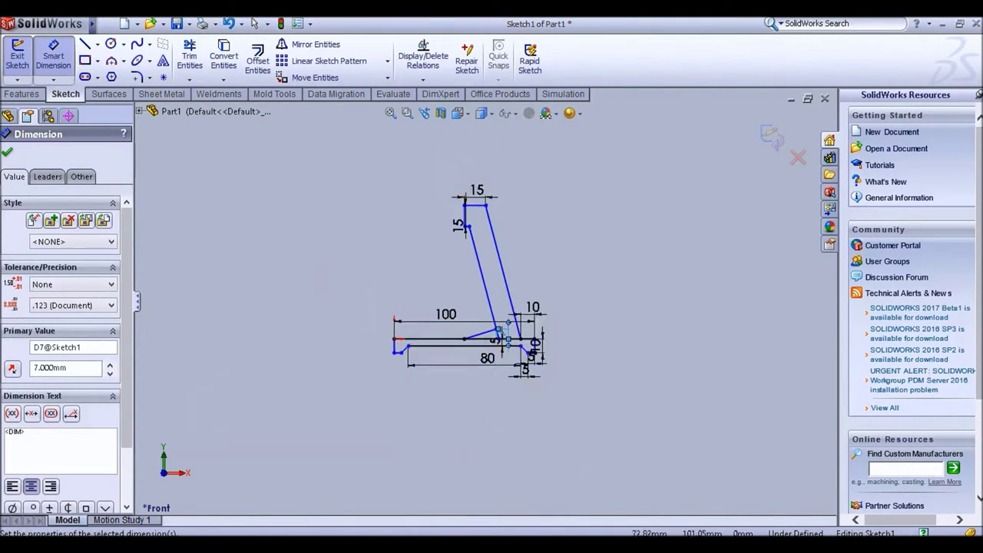
pyautogui.press('Escape')
pyautogui.click(17, 55)
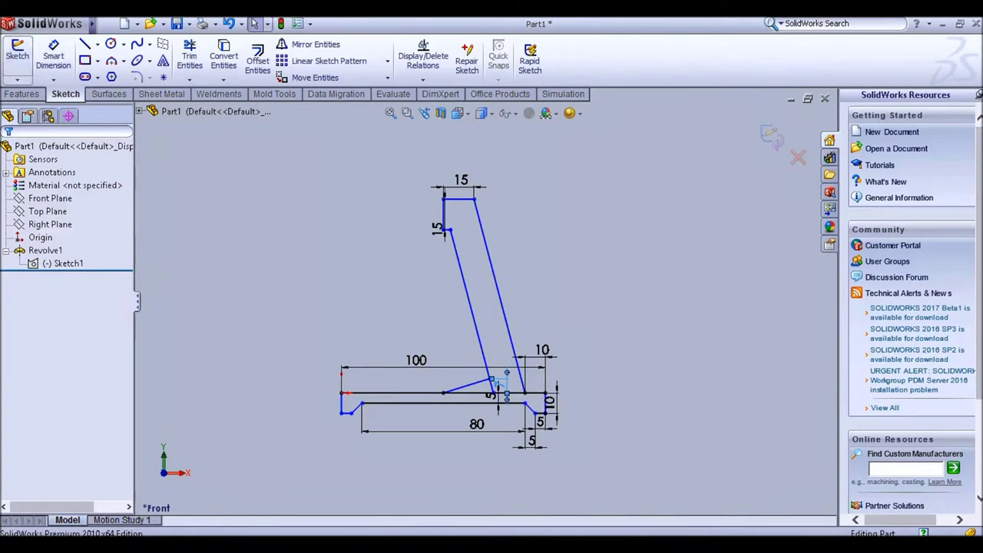
# Examine the rebuilt revolved wheel from both end faces and along its outer rim.
pyautogui.scroll(5, 437, 239)
pyautogui.moveTo(437, 238)
pyautogui.mouseDown(button='middle')
pyautogui.moveTo(322, 239)
pyautogui.moveTo(434, 296)
pyautogui.moveTo(526, 265)
pyautogui.moveTo(430, 208)
pyautogui.moveTo(491, 246)
pyautogui.mouseUp(button='middle')
pyautogui.scroll(-3, 522, 235)
pyautogui.scroll(-3, 491, 253)
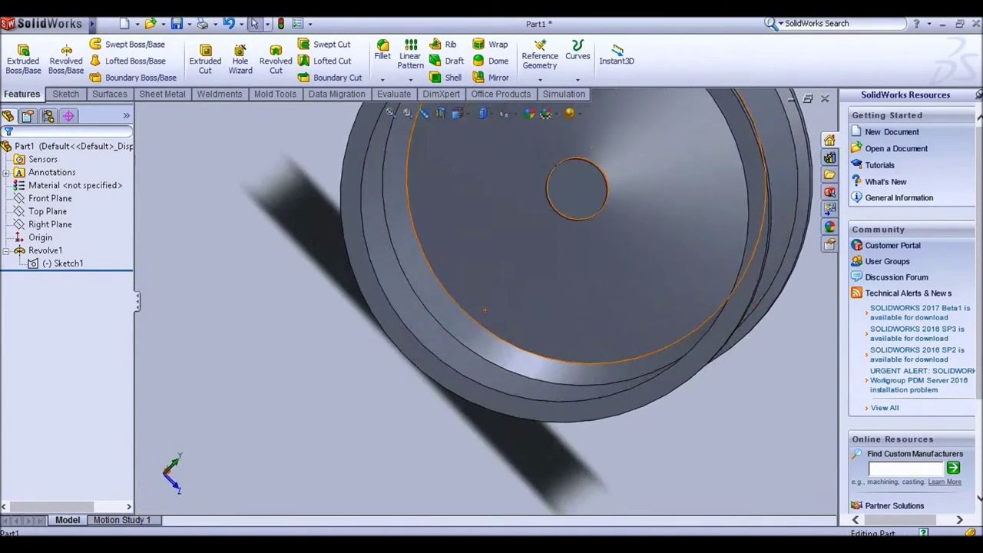
pyautogui.moveTo(564, 184); pyautogui.dragTo(538, 138, button='middle')
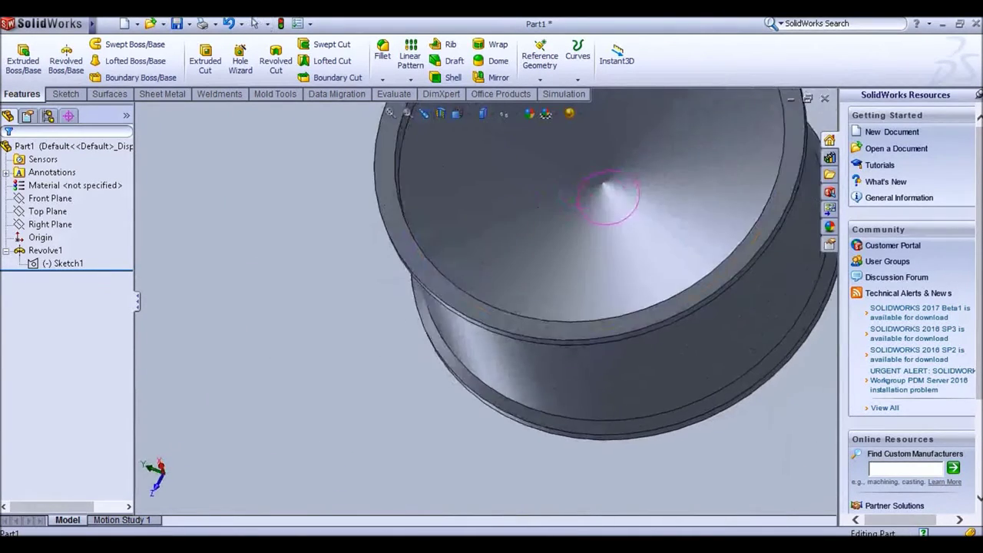
pyautogui.moveTo(468, 257); pyautogui.dragTo(465, 311, button='middle')
pyautogui.scroll(4, 499, 292)
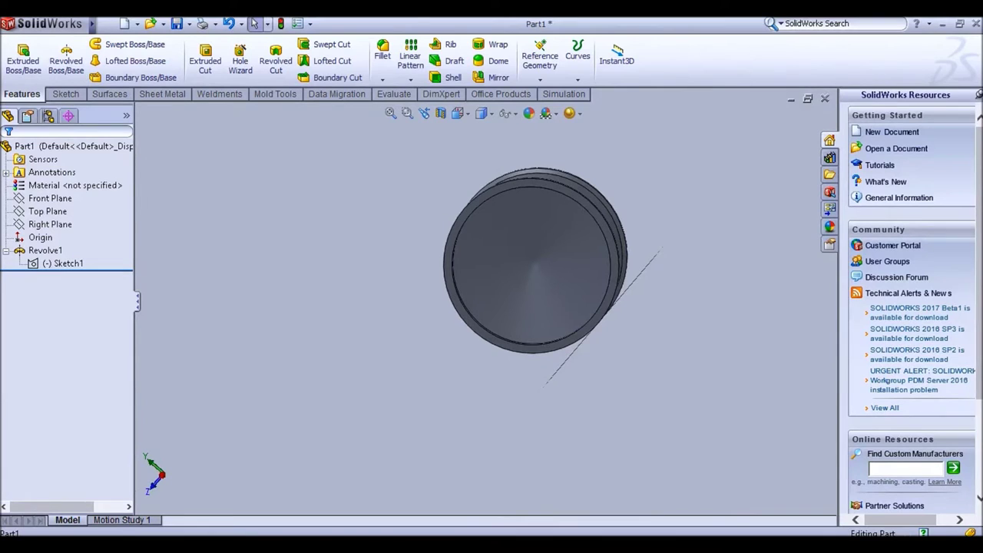
pyautogui.scroll(-1, 572, 246)
pyautogui.moveTo(572, 246); pyautogui.dragTo(554, 252, button='middle')
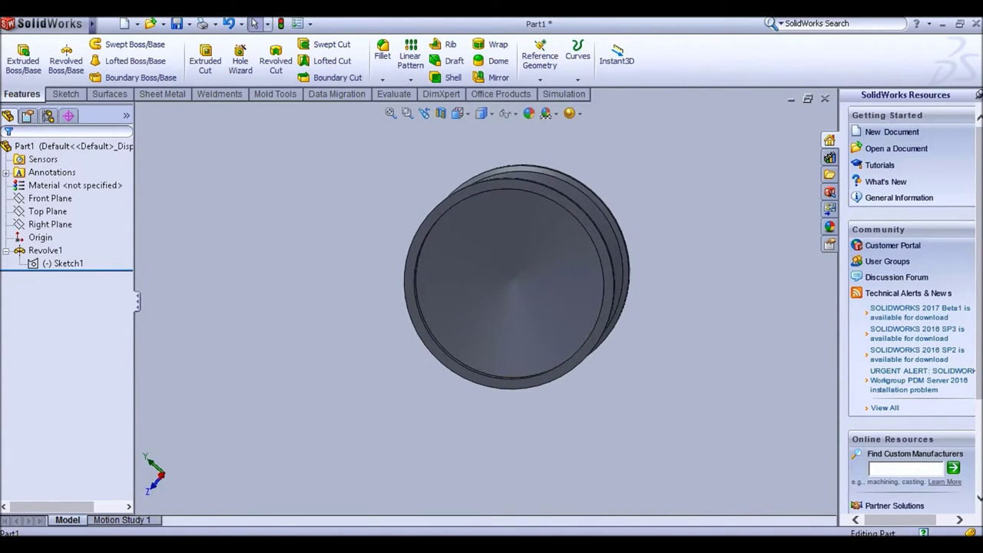
# Start a boss extrude sketch on the wheel's annular rim face and draw a circle about 97 mm in diameter on the axis.
pyautogui.click(23, 60)
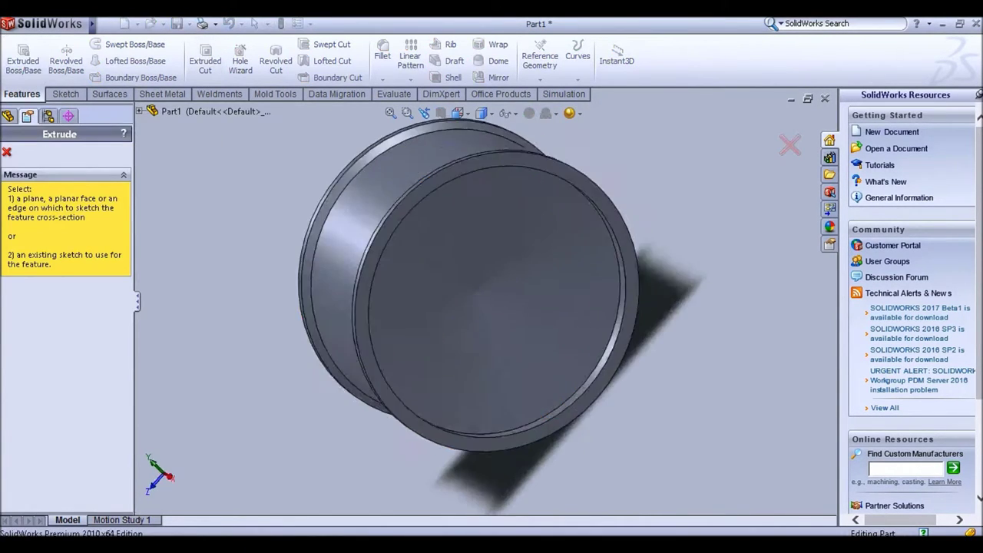
pyautogui.moveTo(507, 295); pyautogui.dragTo(546, 298, button='middle')
pyautogui.click(627, 327)
pyautogui.moveTo(569, 330); pyautogui.dragTo(491, 334, button='middle')
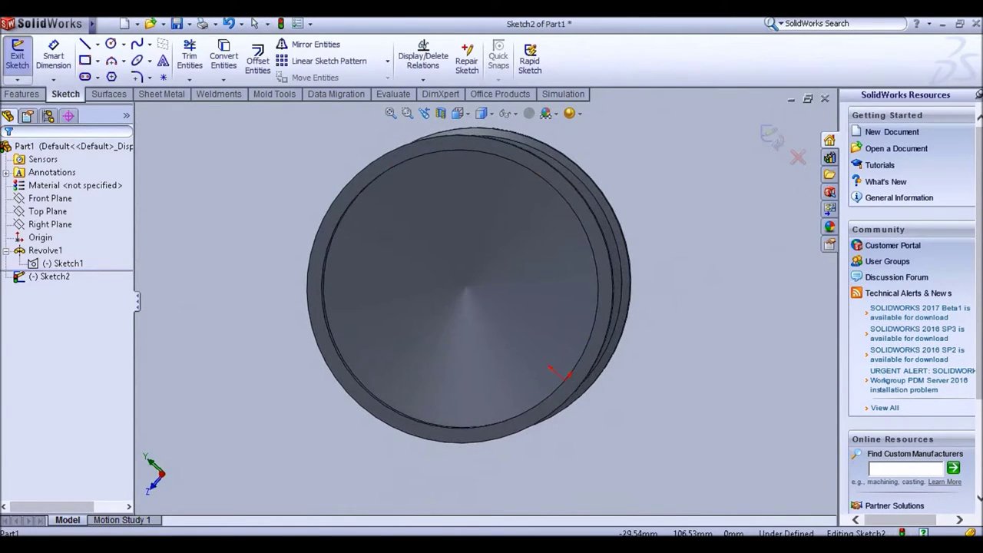
pyautogui.click(110, 44)
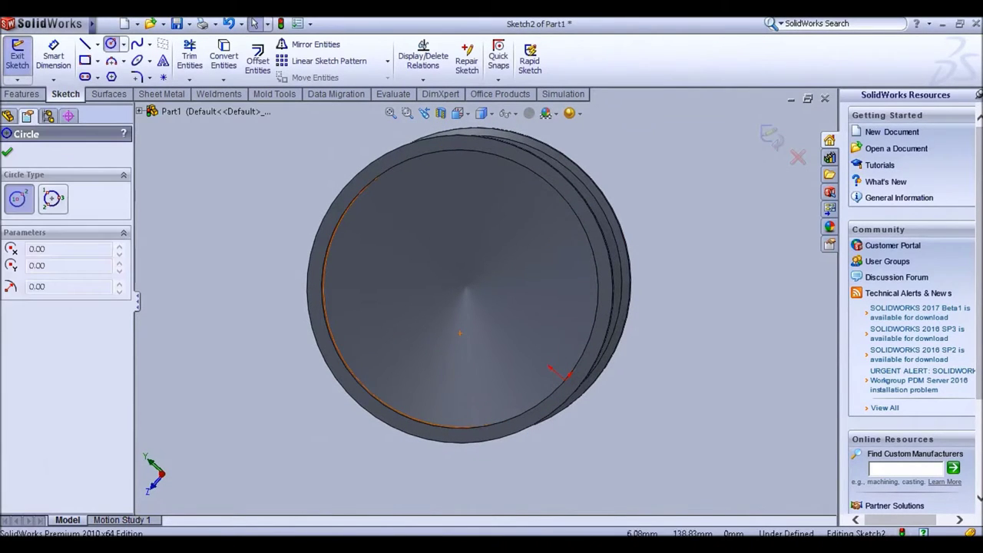
pyautogui.click(460, 289)
pyautogui.click(484, 356)
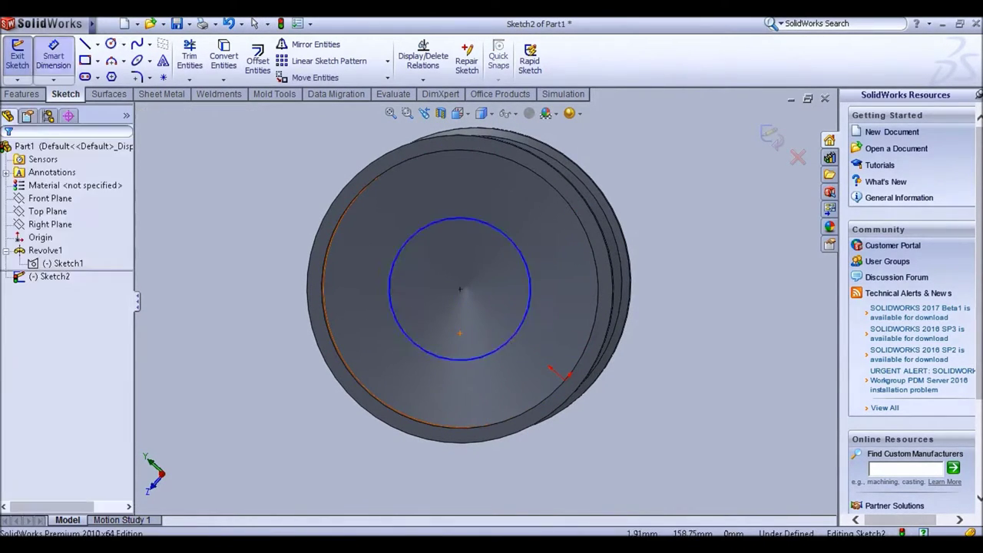
# Dimension the central circle's diameter at 30 mm.
pyautogui.click(482, 356)
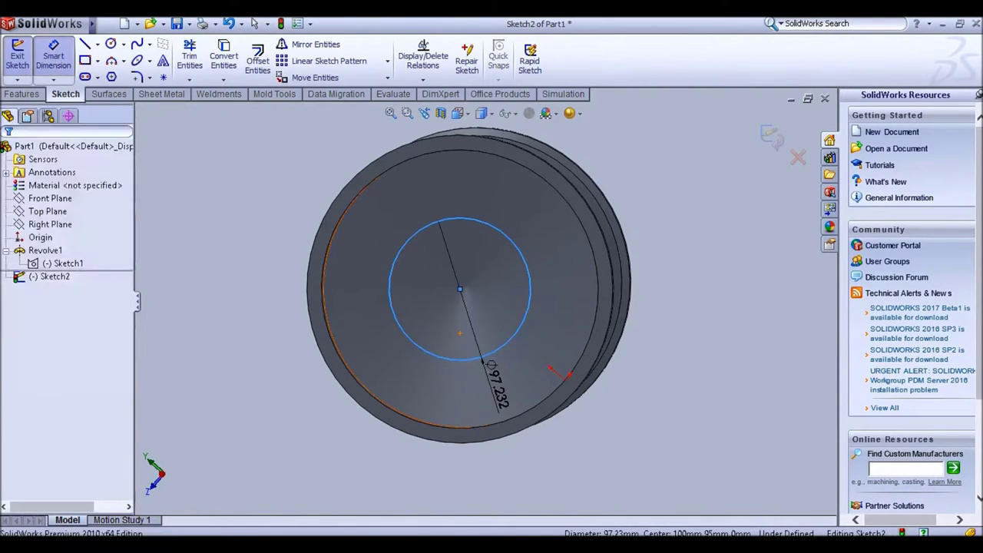
pyautogui.click(495, 384)
pyautogui.write('30')
pyautogui.press('Return')
pyautogui.scroll(3, 442, 264)
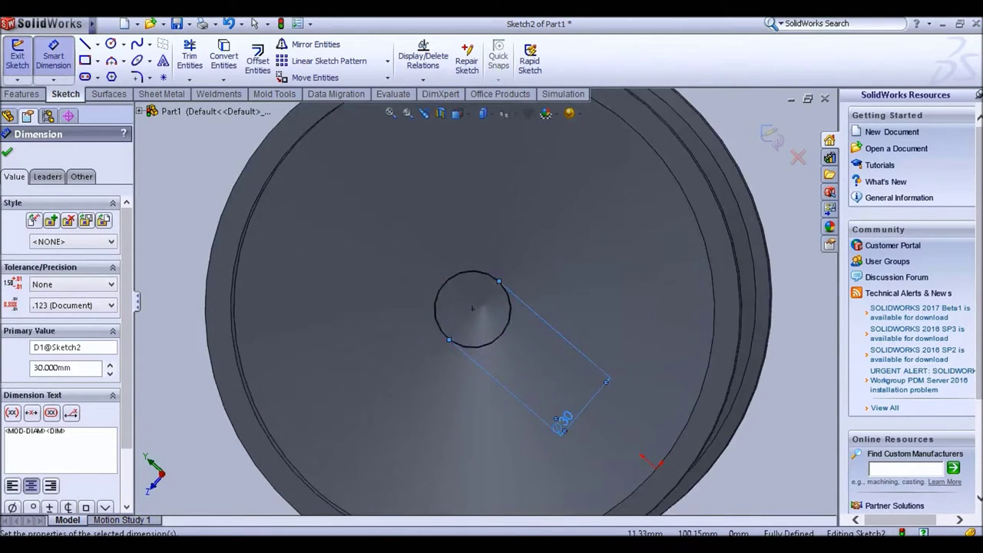
pyautogui.scroll(2, 485, 280)
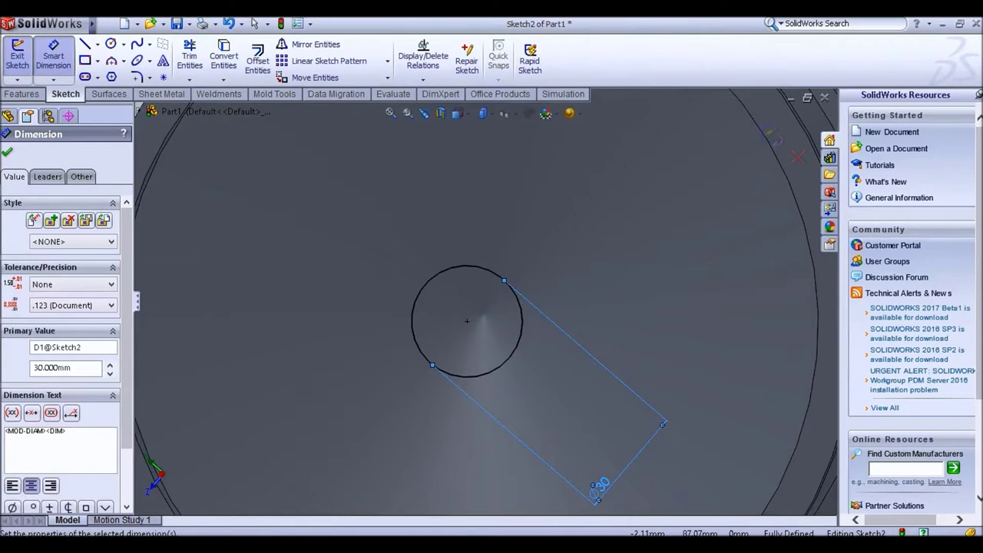
pyautogui.scroll(4, 484, 300)
pyautogui.scroll(-4, 499, 365)
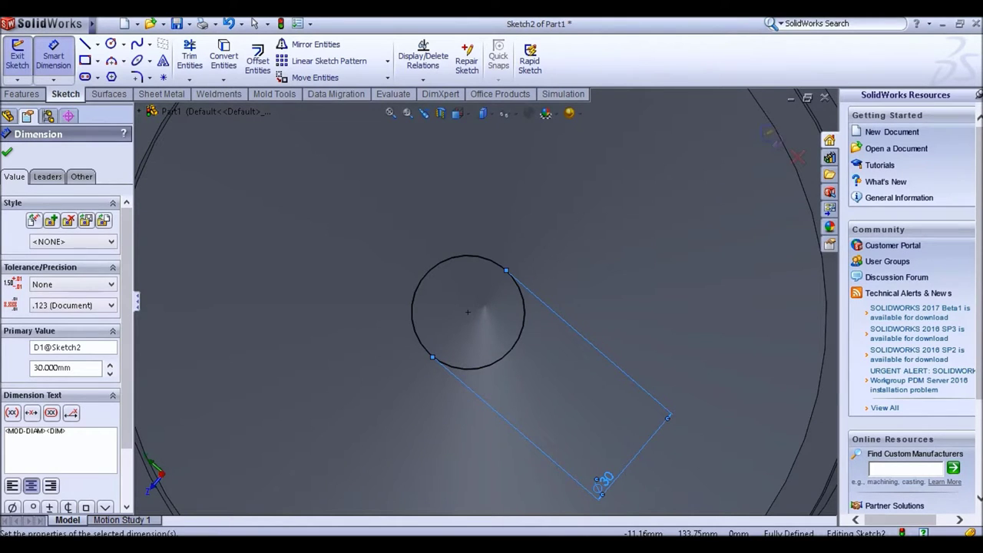
pyautogui.scroll(-3, 464, 277)
pyautogui.scroll(3, 461, 274)
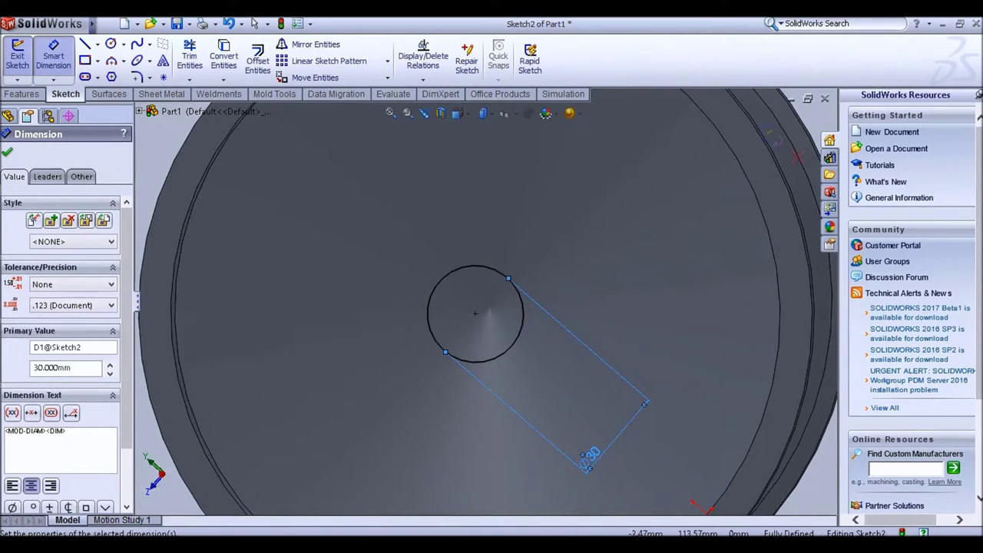
# Set the central circle's diameter to 40 mm.
pyautogui.click(587, 458)
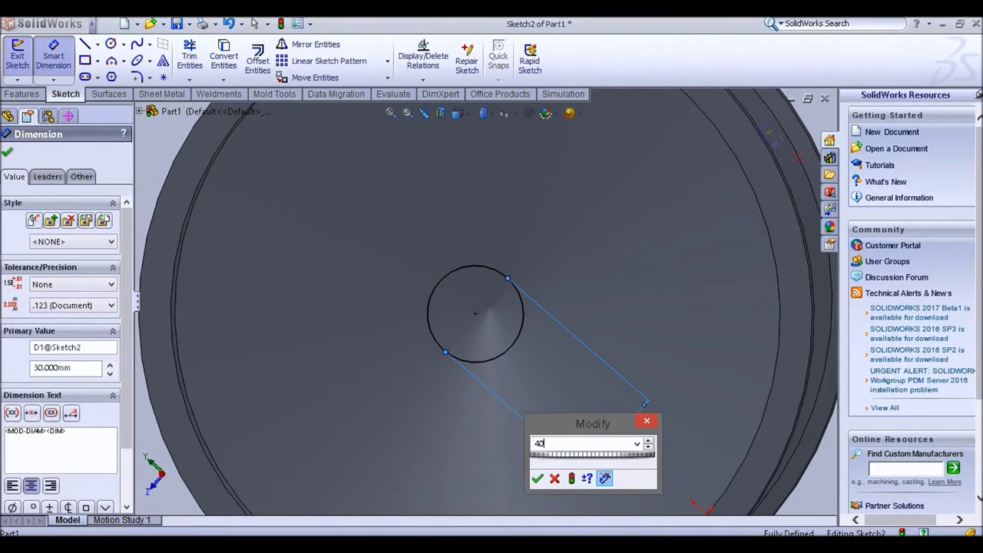
pyautogui.press('Return')
pyautogui.scroll(-3, 459, 302)
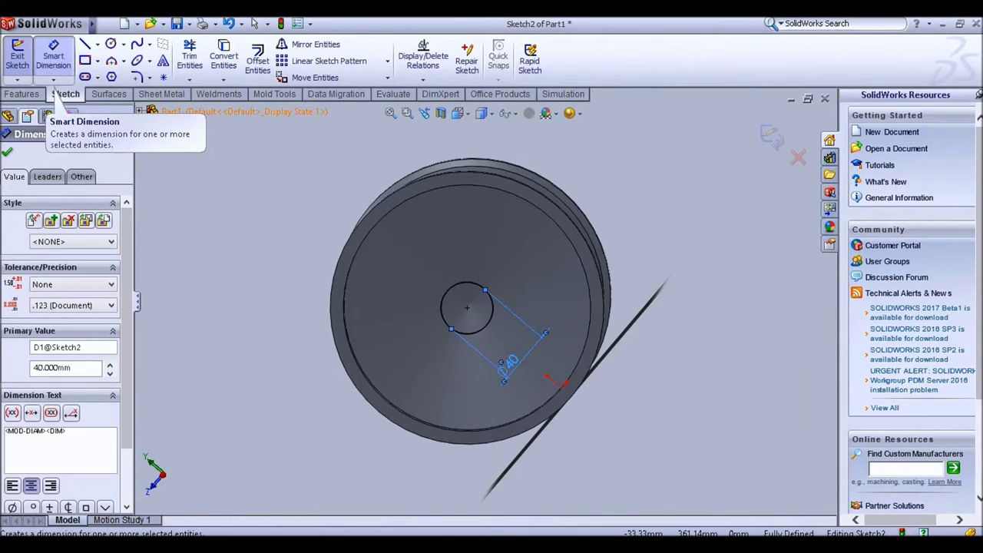
# Extrude the 40 mm circle in the reversed direction using Up To Surface, ending at the wheel's recessed conical face.
pyautogui.click(17, 56)
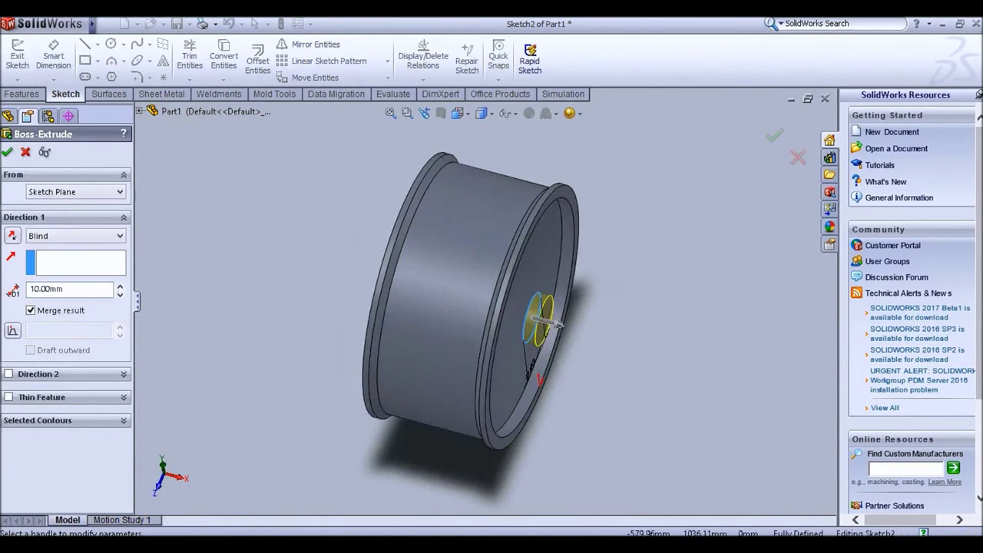
pyautogui.click(12, 236)
pyautogui.click(75, 236)
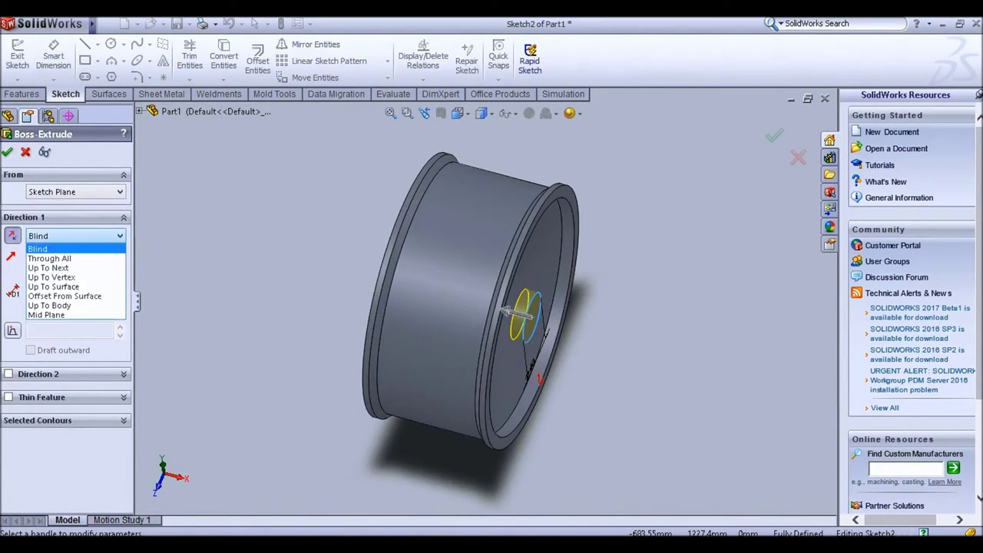
pyautogui.click(54, 281)
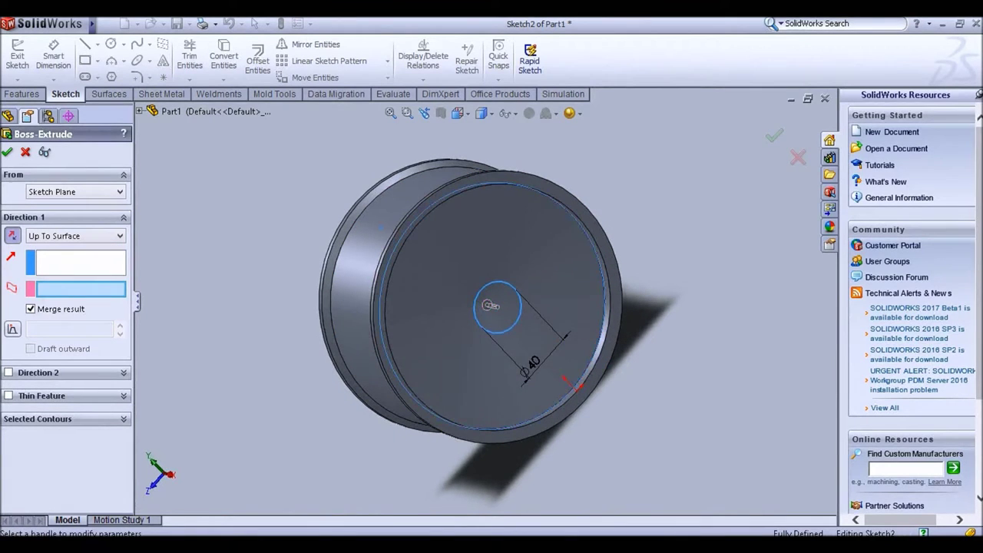
pyautogui.click(412, 302)
pyautogui.click(7, 152)
# Start another boss extrude sketch on the hub's end face and draw a concentric circle with a radius of about 41 mm.
pyautogui.moveTo(492, 303); pyautogui.dragTo(622, 308, button='middle')
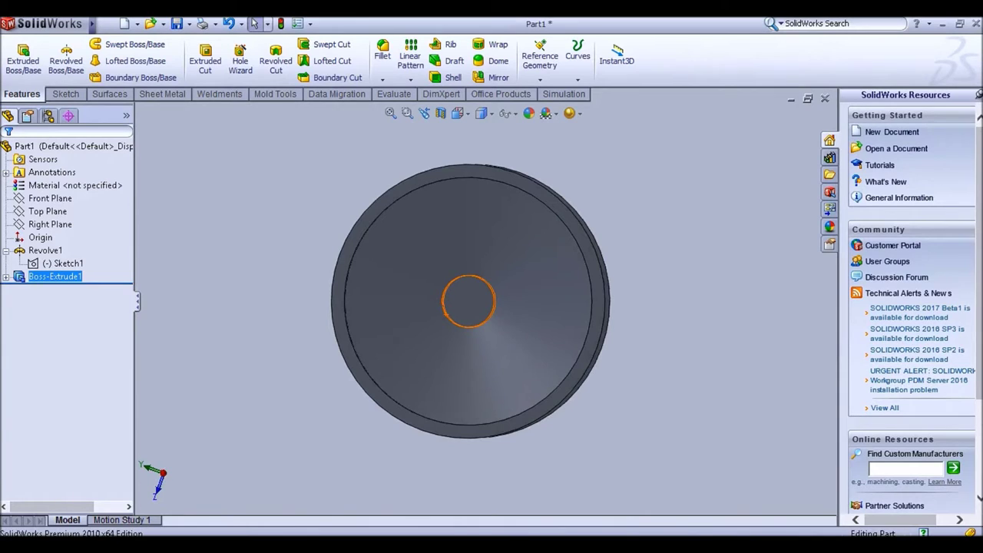
pyautogui.moveTo(447, 314); pyautogui.dragTo(439, 290, button='middle')
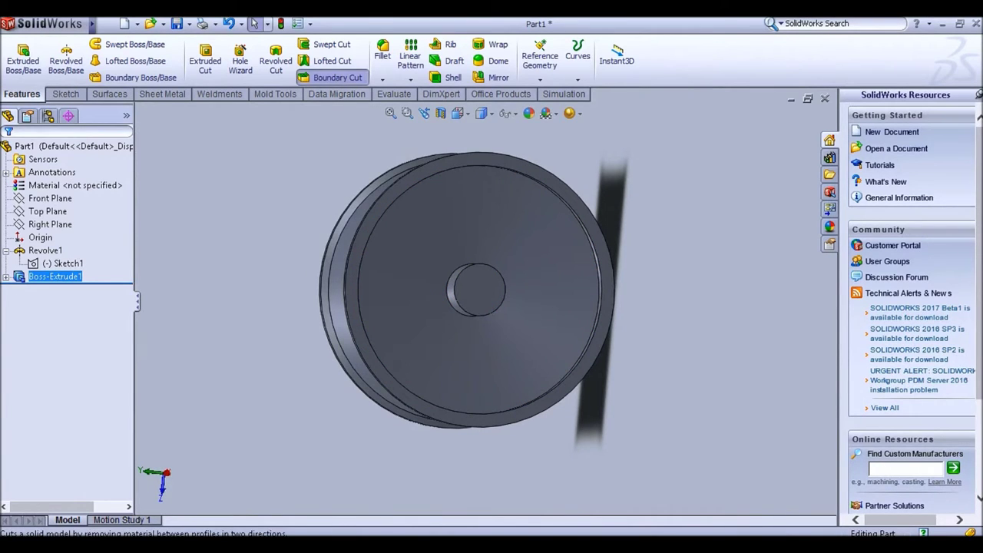
pyautogui.click(337, 77)
pyautogui.click(25, 152)
pyautogui.click(23, 59)
pyautogui.moveTo(498, 295)
pyautogui.mouseDown(button='middle')
pyautogui.moveTo(471, 300)
pyautogui.moveTo(529, 308)
pyautogui.moveTo(492, 314)
pyautogui.mouseUp(button='middle')
pyautogui.click(470, 299)
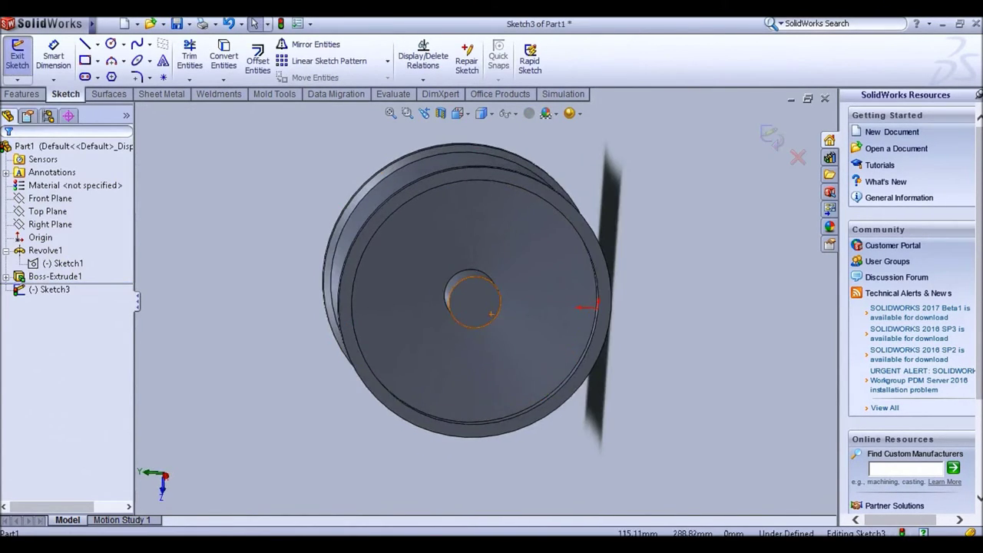
pyautogui.click(475, 302)
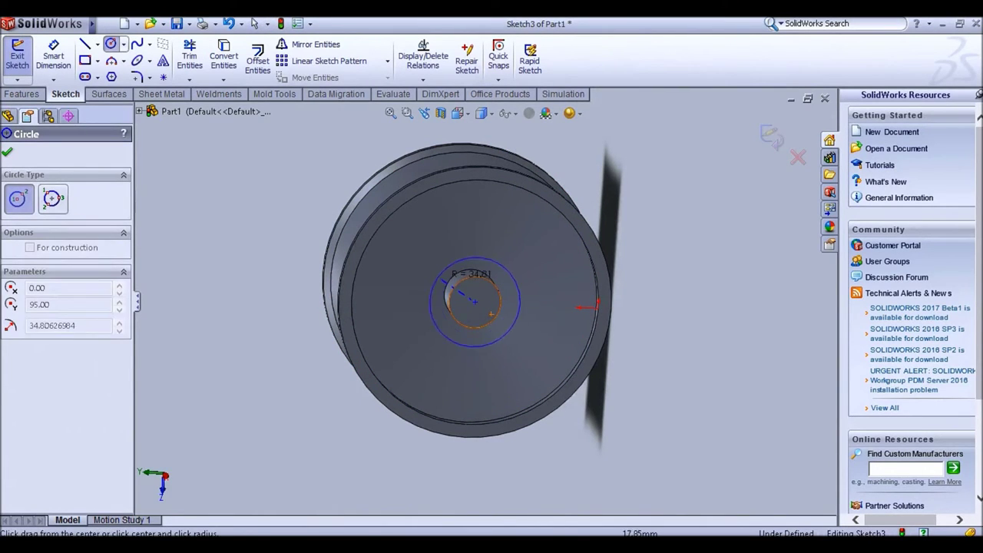
pyautogui.click(485, 354)
pyautogui.moveTo(492, 314); pyautogui.dragTo(530, 315, button='middle')
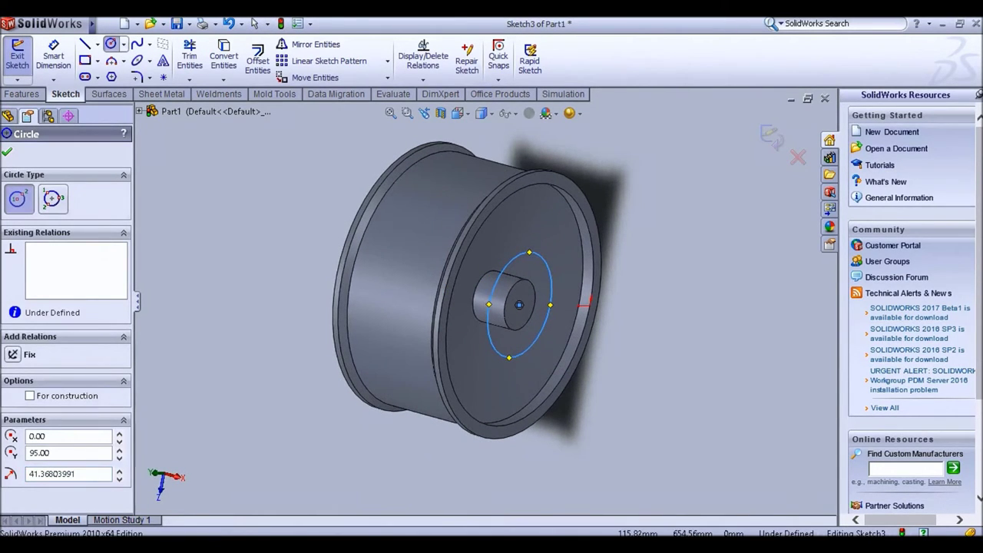
# Exit the sketch and reverse the boss extrude of the larger circle so it runs toward the wheel's interior.
pyautogui.click(8, 152)
pyautogui.click(17, 57)
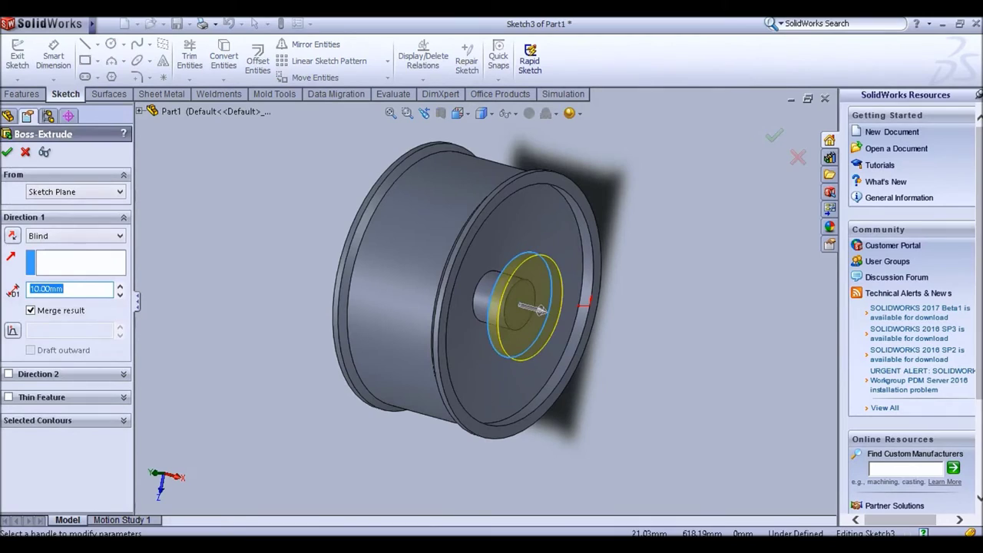
pyautogui.click(13, 236)
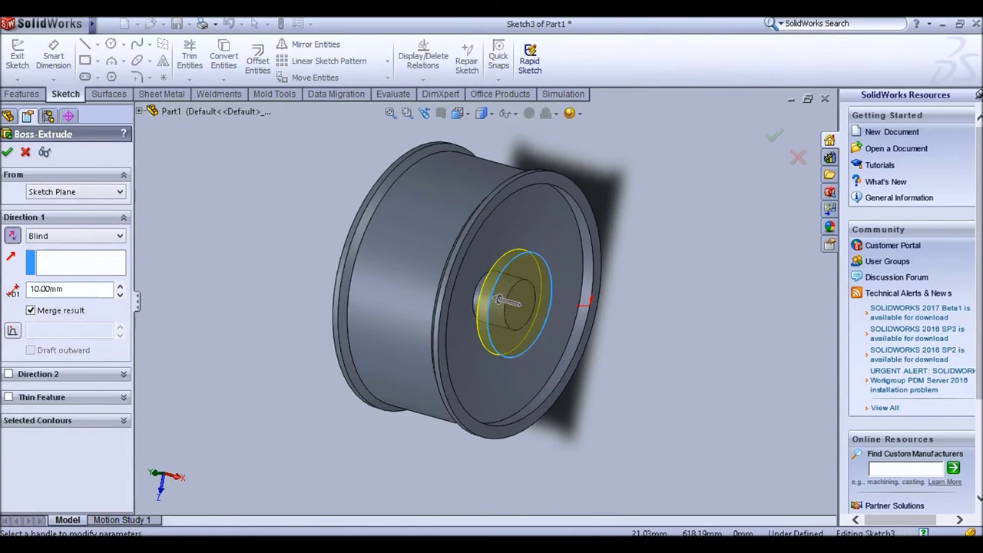